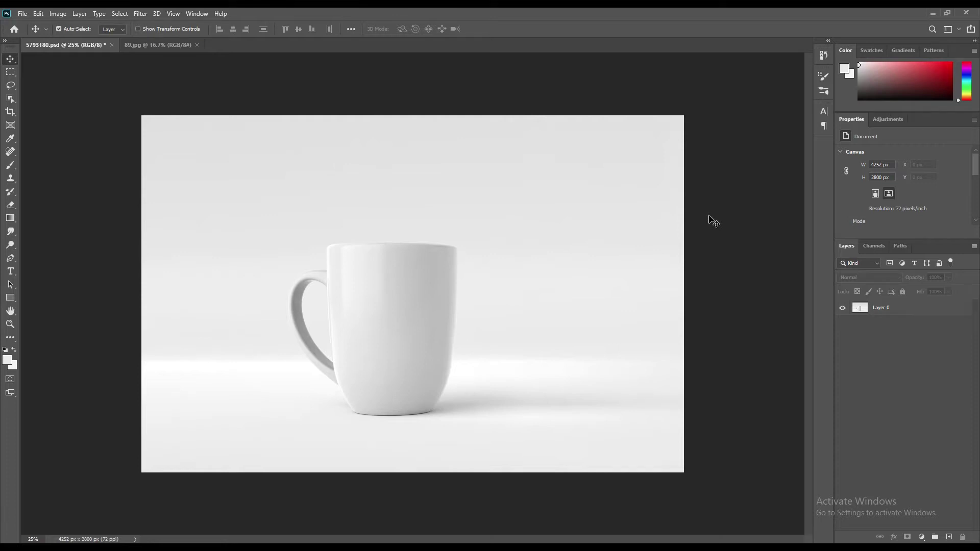
# Step: Switch to the Pen tool with Shape mode active
pyautogui.click(712, 218)
pyautogui.click(10, 259)
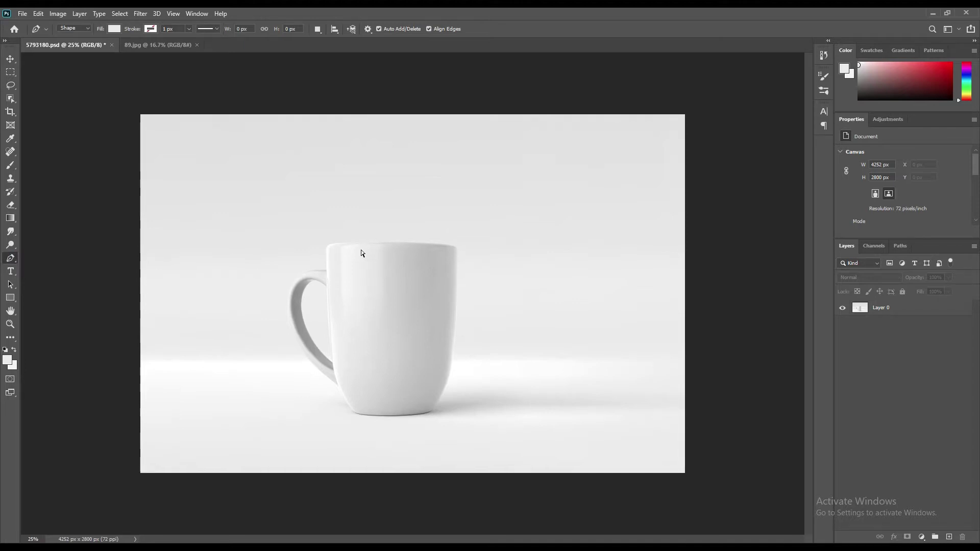
# Step: Zoom in and place outline points from the top-left rim down to the base's left corner
pyautogui.hotkey('ctrl', '+')
pyautogui.hotkey('ctrl', '+')
pyautogui.hotkey('ctrl', '+')
pyautogui.moveTo(214, 227); pyautogui.dragTo(386, 233)
pyautogui.hotkey('ctrl', '+')
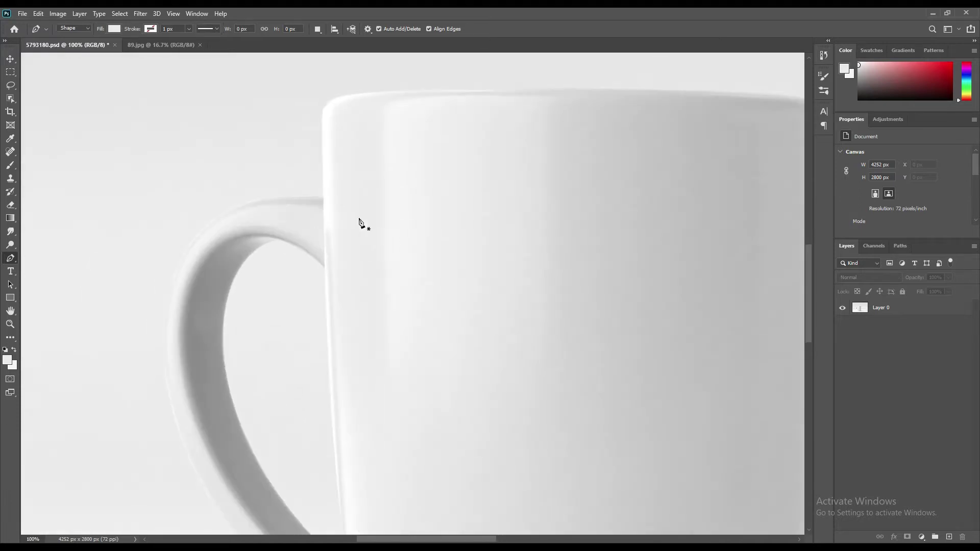
pyautogui.click(348, 95)
pyautogui.click(323, 134)
pyautogui.moveTo(429, 322); pyautogui.dragTo(407, 305)
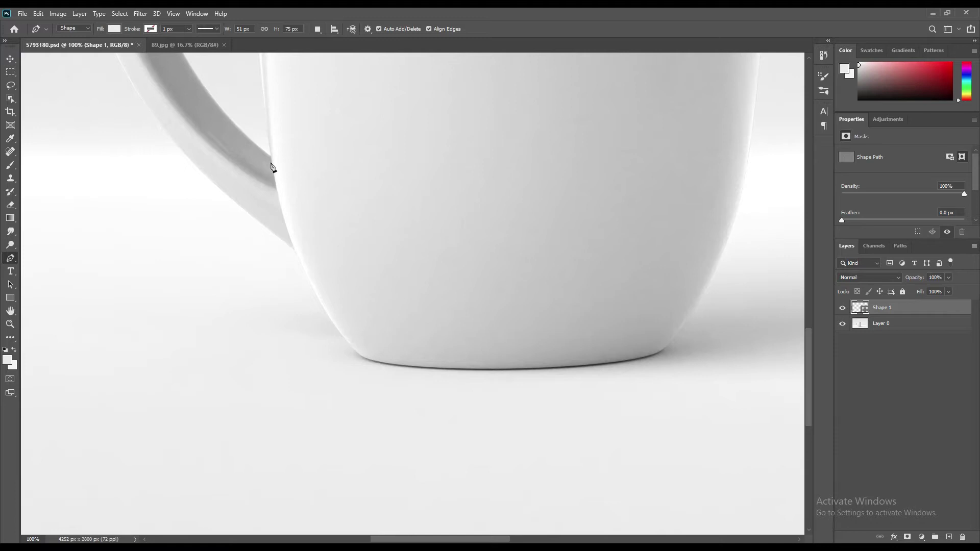
pyautogui.click(268, 132)
pyautogui.click(338, 328)
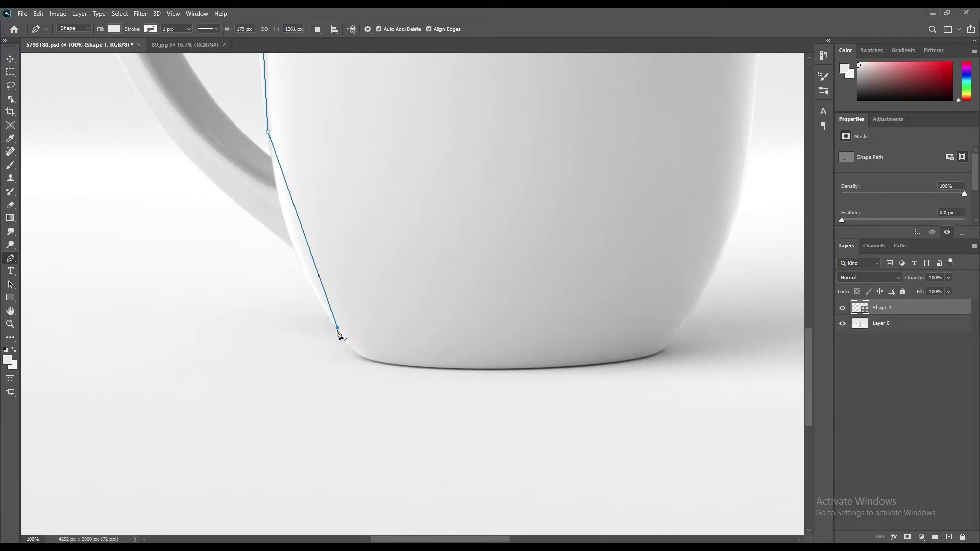
pyautogui.click(382, 364)
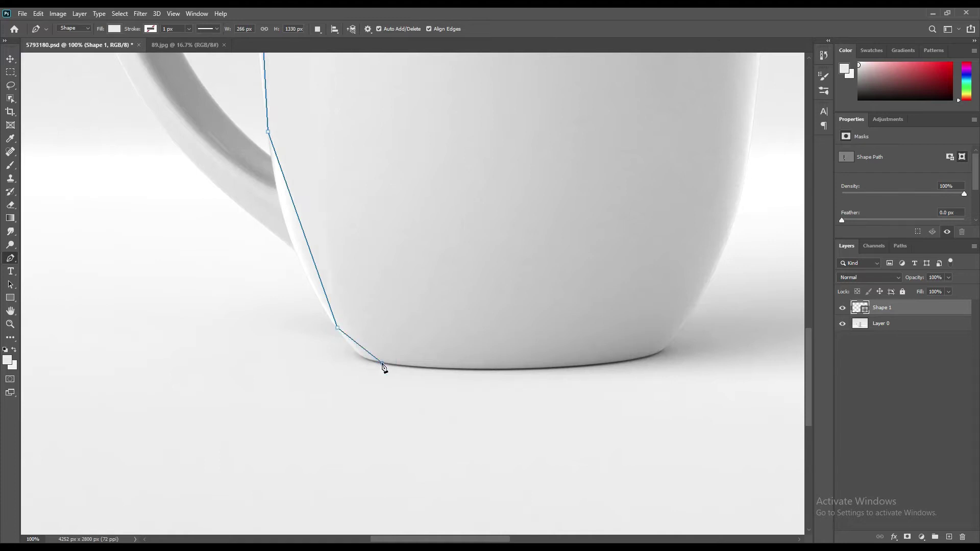
# Step: Continue the points up the right side, close Shape 1, and set its opacity to 0%
pyautogui.click(636, 360)
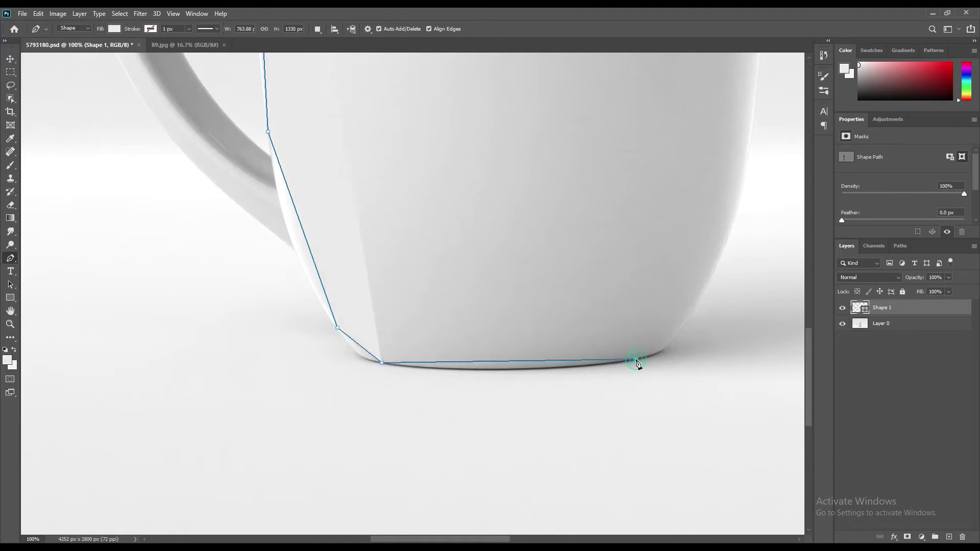
pyautogui.click(676, 333)
pyautogui.moveTo(683, 278); pyautogui.dragTo(534, 381)
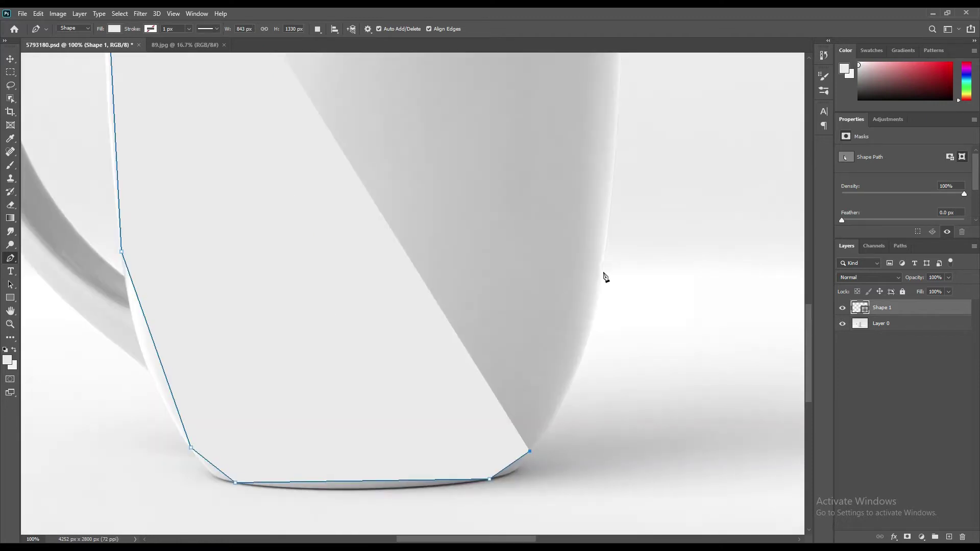
pyautogui.click(604, 270)
pyautogui.moveTo(648, 239); pyautogui.dragTo(660, 318)
pyautogui.click(606, 200)
pyautogui.click(563, 156)
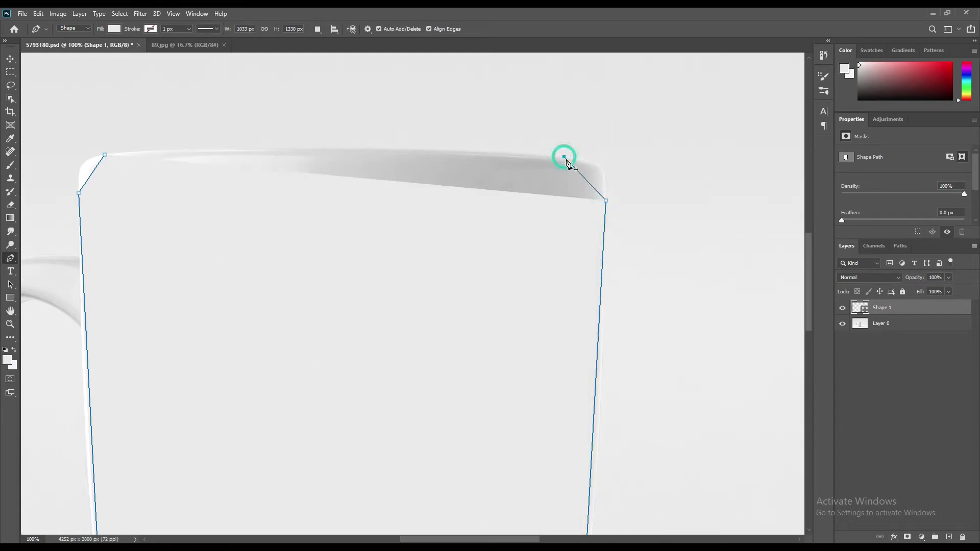
pyautogui.click(104, 154)
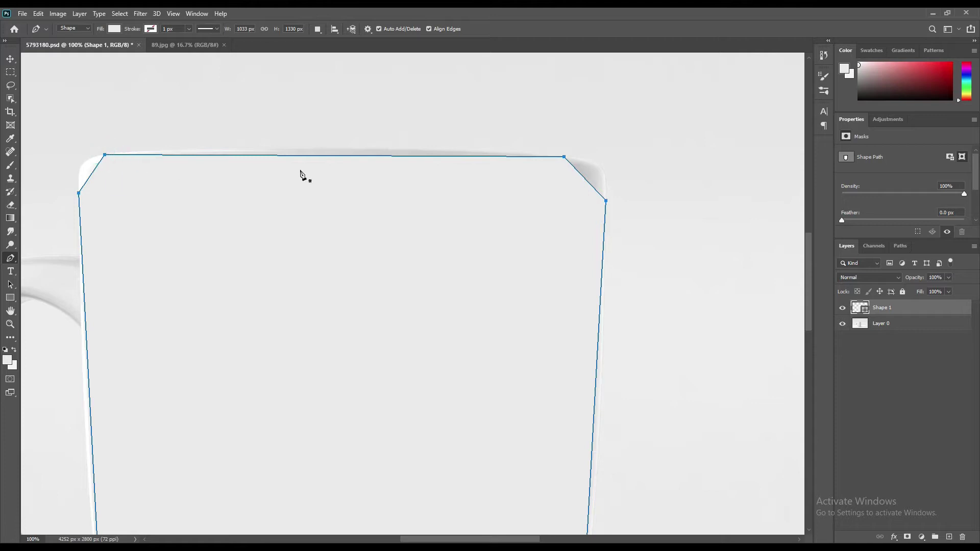
pyautogui.moveTo(915, 278); pyautogui.dragTo(814, 280)
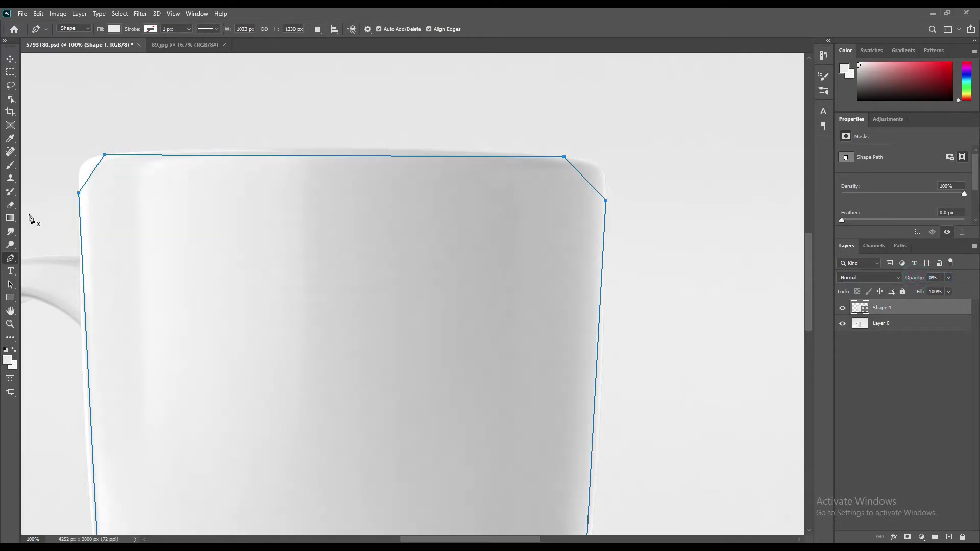
# Step: Add anchors to bow Shape 1's top edge and round both upper corners to the rim
pyautogui.rightClick(10, 258)
pyautogui.click(38, 287)
pyautogui.click(357, 156)
pyautogui.moveTo(356, 154); pyautogui.dragTo(356, 148)
pyautogui.moveTo(590, 190); pyautogui.dragTo(598, 170)
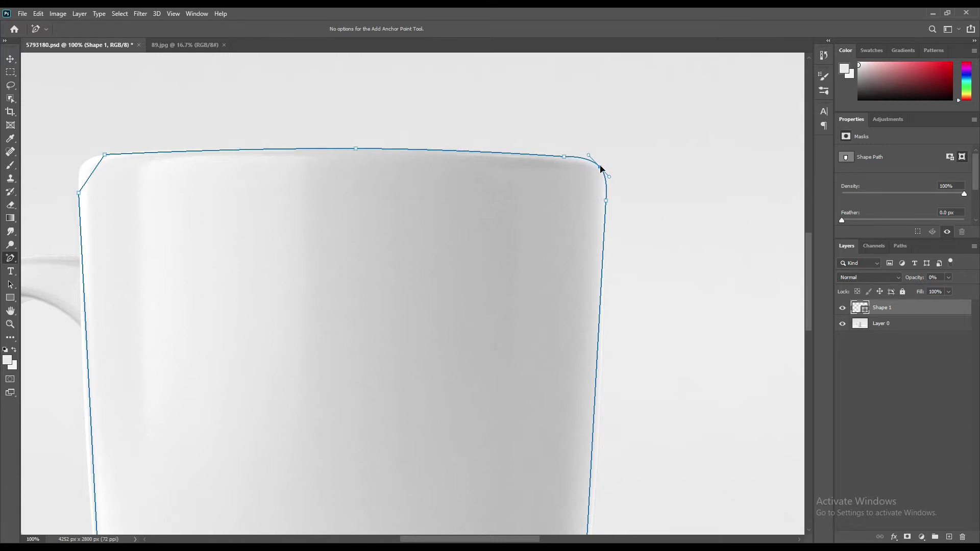
pyautogui.click(589, 158)
pyautogui.click(609, 176)
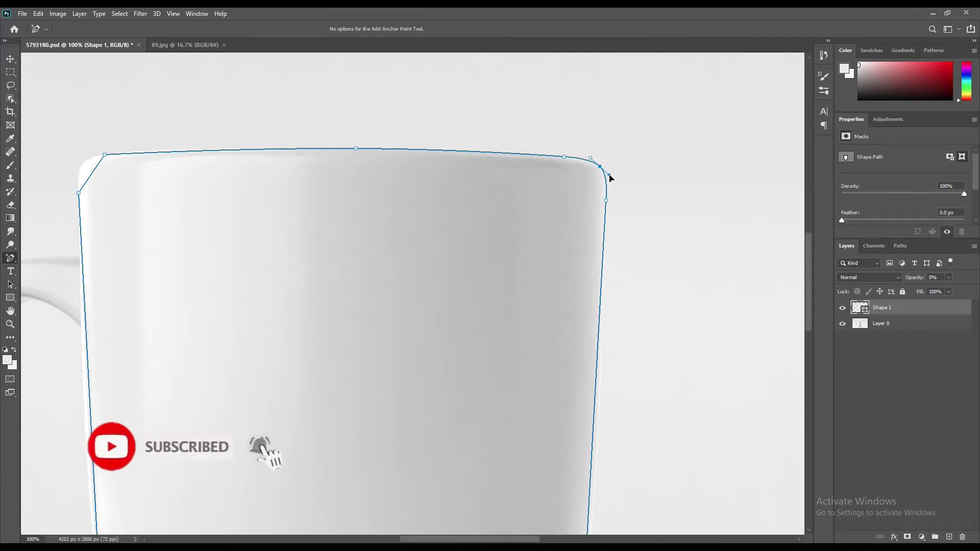
pyautogui.click(105, 154)
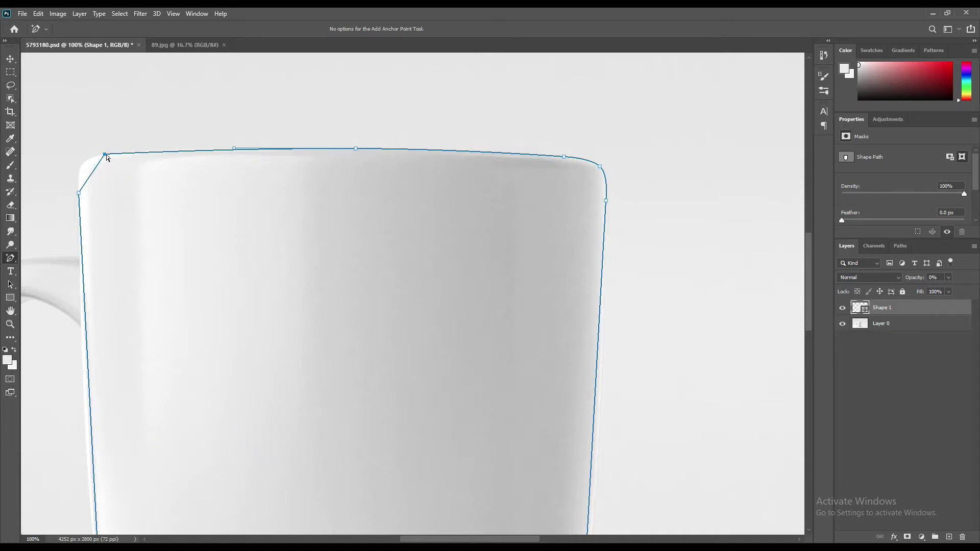
pyautogui.moveTo(94, 169); pyautogui.dragTo(82, 165)
pyautogui.click(184, 153)
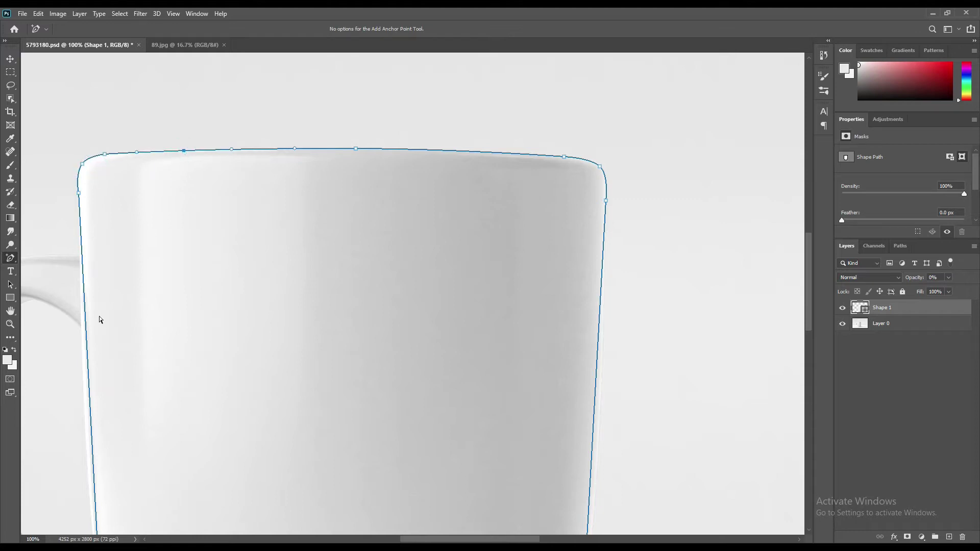
# Step: Add and nudge anchors along the left side and lower-left curve to hug the mug
pyautogui.moveTo(207, 449); pyautogui.dragTo(317, 259)
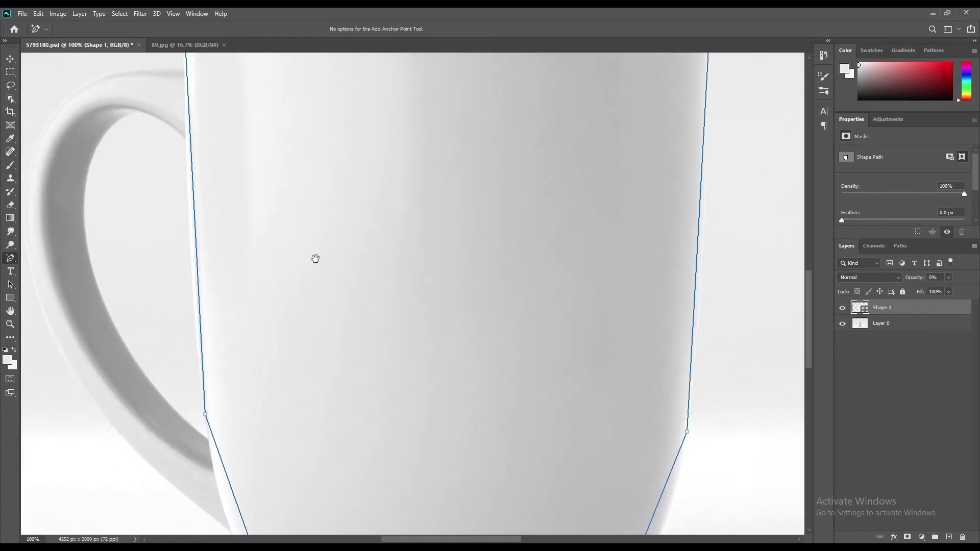
pyautogui.click(199, 221)
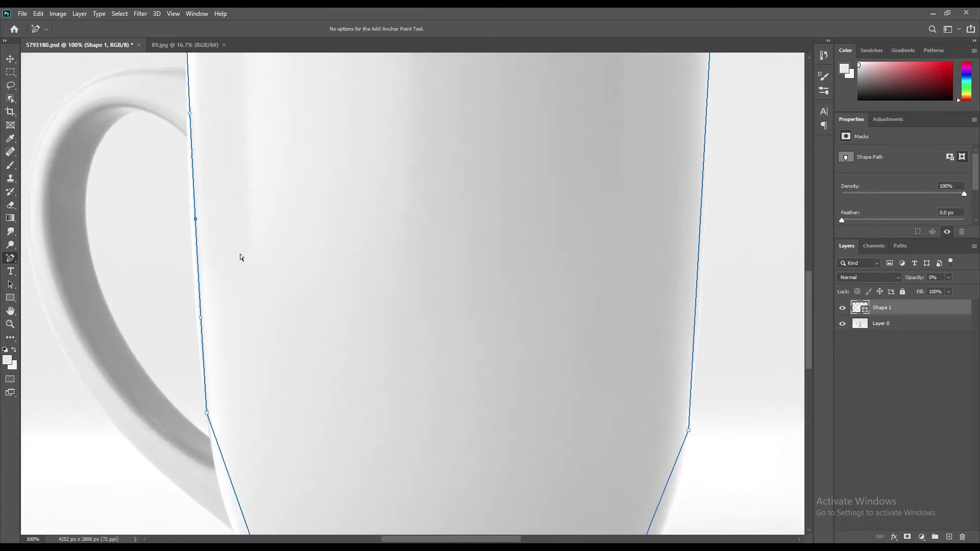
pyautogui.press('Left')
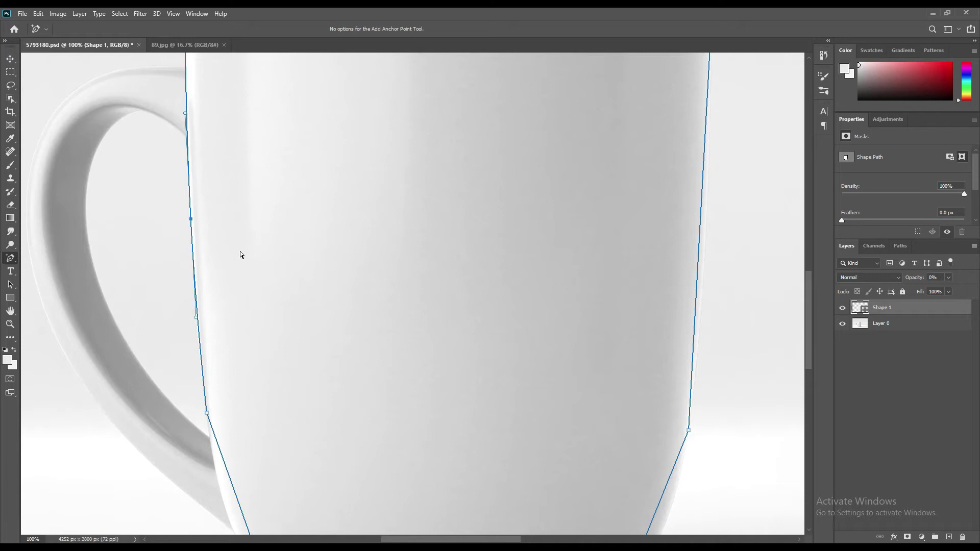
pyautogui.moveTo(328, 436); pyautogui.dragTo(360, 274)
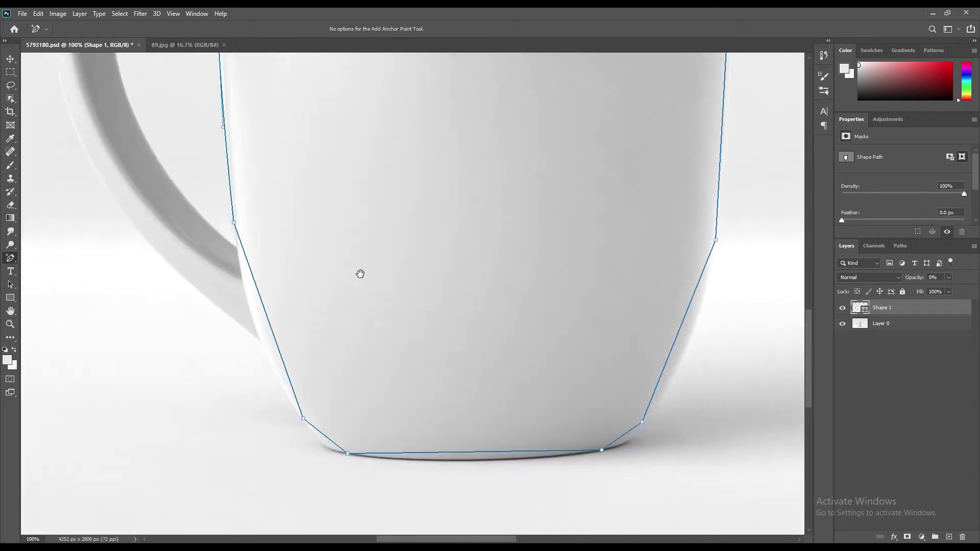
pyautogui.click(275, 337)
pyautogui.press('Left')
pyautogui.press('Left')
pyautogui.press('Left')
pyautogui.press('Left')
pyautogui.press('Left')
pyautogui.press('Left')
pyautogui.press('Left')
pyautogui.press('Left')
pyautogui.press('Left')
pyautogui.press('Left')
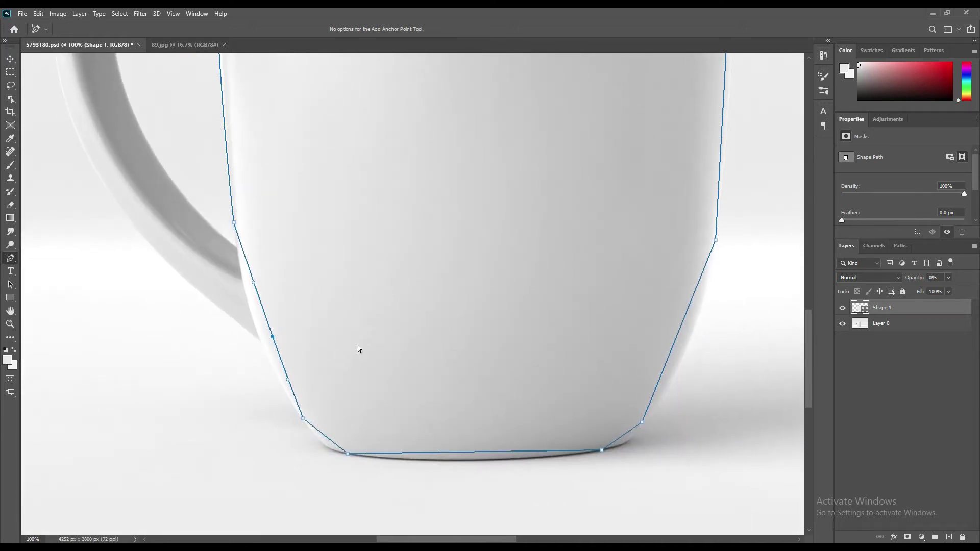
pyautogui.press('Left')
pyautogui.press('Left')
pyautogui.press('Left')
pyautogui.press('Left')
pyautogui.press('Left')
pyautogui.press('Left')
pyautogui.press('Left')
pyautogui.press('Left')
pyautogui.press('Left')
pyautogui.press('Left')
pyautogui.press('Left')
pyautogui.press('Left')
pyautogui.press('Left')
pyautogui.press('Left')
pyautogui.press('Left')
pyautogui.press('Left')
pyautogui.press('Left')
pyautogui.press('Left')
pyautogui.press('Left')
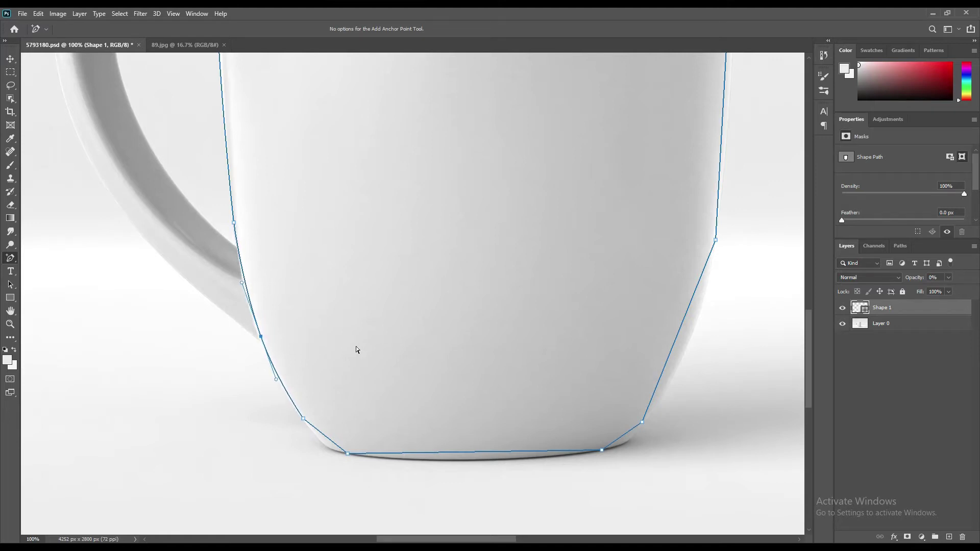
pyautogui.press('Left')
pyautogui.press('Left')
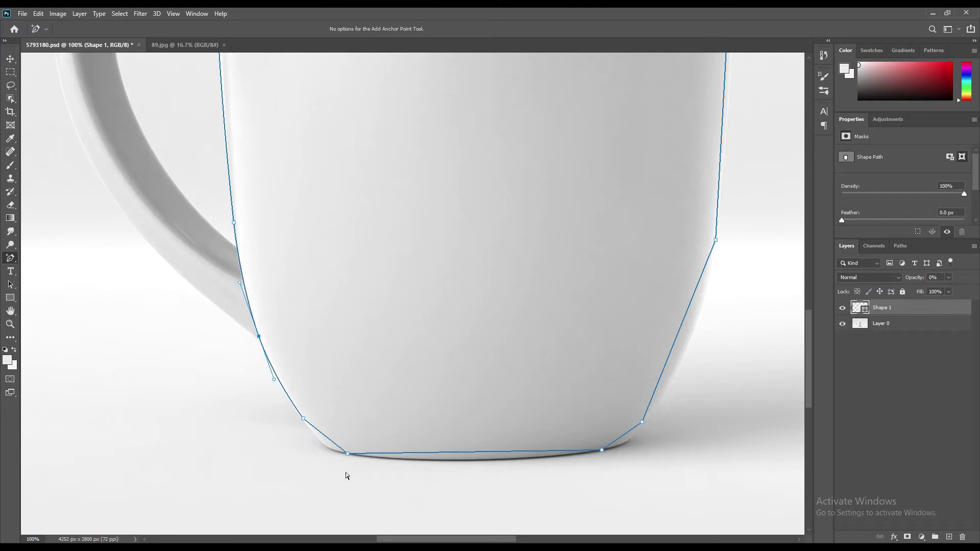
pyautogui.click(331, 441)
pyautogui.press('Left')
pyautogui.press('Left')
pyautogui.press('Left')
pyautogui.press('Left')
pyautogui.press('Left')
pyautogui.press('Left')
pyautogui.press('Left')
pyautogui.press('Down')
pyautogui.press('Down')
pyautogui.press('Down')
pyautogui.press('Down')
pyautogui.press('Down')
pyautogui.press('Down')
pyautogui.press('Down')
pyautogui.press('Down')
pyautogui.press('Down')
pyautogui.press('Left')
pyautogui.press('Left')
pyautogui.press('Down')
pyautogui.press('Down')
pyautogui.press('Down')
# Step: Add anchors at the base middle and lower-right curve, nudging them onto the mug's edge
pyautogui.click(459, 453)
pyautogui.press('Down')
pyautogui.press('Down')
pyautogui.press('Down')
pyautogui.press('Down')
pyautogui.press('Down')
pyautogui.press('Down')
pyautogui.press('Down')
pyautogui.press('Down')
pyautogui.press('Down')
pyautogui.press('Down')
pyautogui.press('Down')
pyautogui.press('Down')
pyautogui.press('Down')
pyautogui.press('Down')
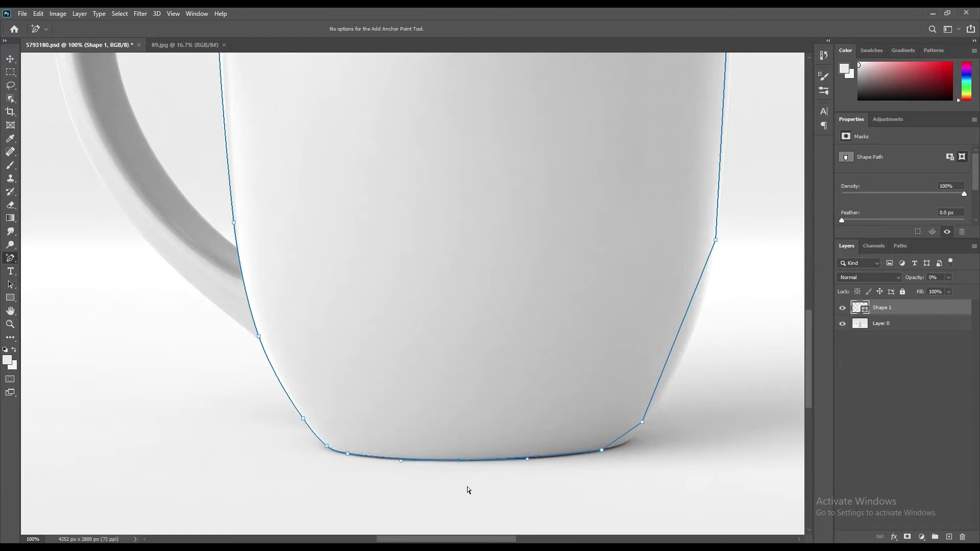
pyautogui.click(624, 435)
pyautogui.press('Down')
pyautogui.press('Down')
pyautogui.press('Down')
pyautogui.press('Down')
pyautogui.press('Down')
pyautogui.press('Down')
pyautogui.press('Down')
pyautogui.press('Down')
pyautogui.press('Down')
pyautogui.press('Right')
pyautogui.press('Right')
pyautogui.press('Right')
pyautogui.moveTo(670, 343); pyautogui.dragTo(701, 356)
pyautogui.press('Down')
pyautogui.press('Down')
pyautogui.press('Down')
pyautogui.press('Down')
pyautogui.press('Down')
pyautogui.press('Down')
pyautogui.press('Down')
pyautogui.press('Down')
pyautogui.press('Down')
pyautogui.press('Down')
pyautogui.press('Down')
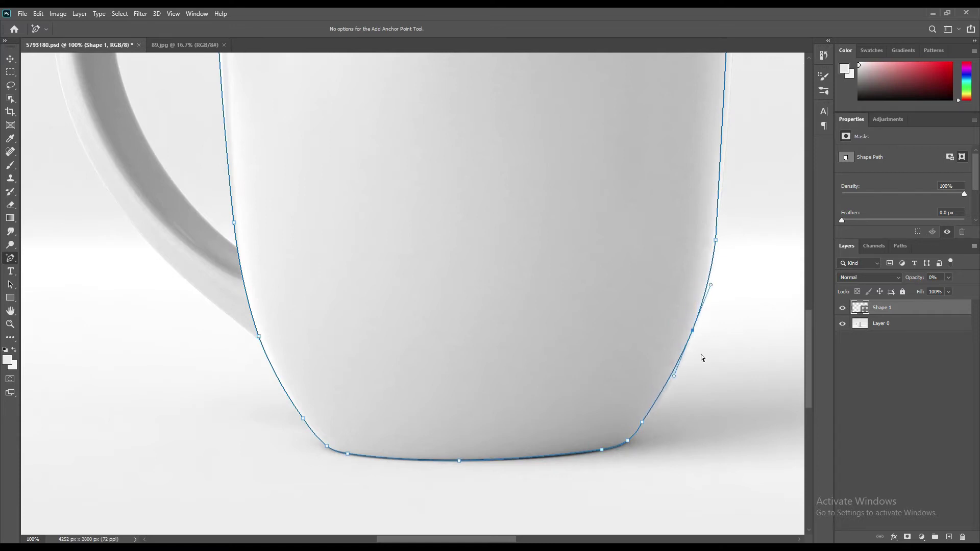
pyautogui.press('Right')
pyautogui.press('Right')
pyautogui.press('Right')
pyautogui.press('Right')
pyautogui.press('Right')
pyautogui.press('Left')
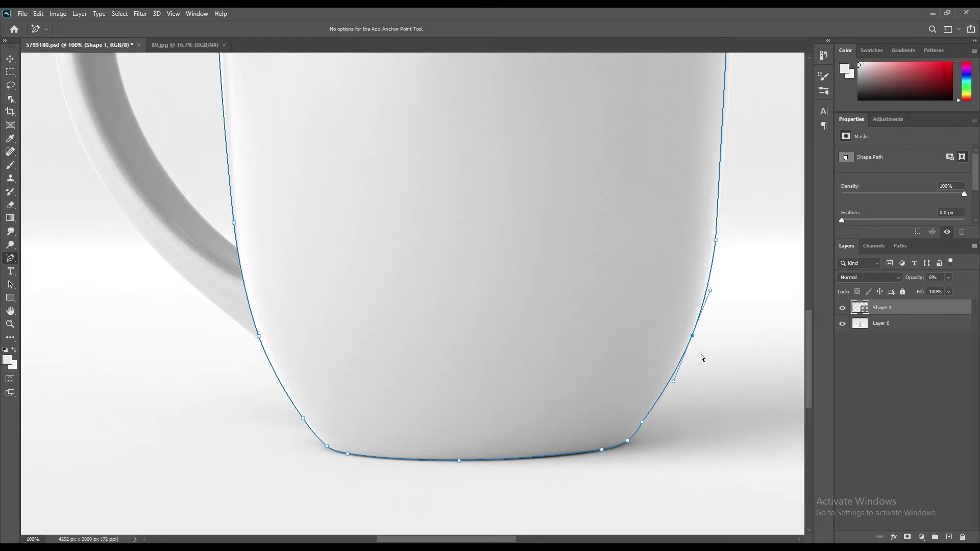
pyautogui.press('Right')
pyautogui.press('Right')
# Step: Add an anchor on the right edge, push it outward, then fit the whole mug on screen
pyautogui.click(716, 240)
pyautogui.moveTo(752, 187); pyautogui.dragTo(635, 376)
pyautogui.click(612, 219)
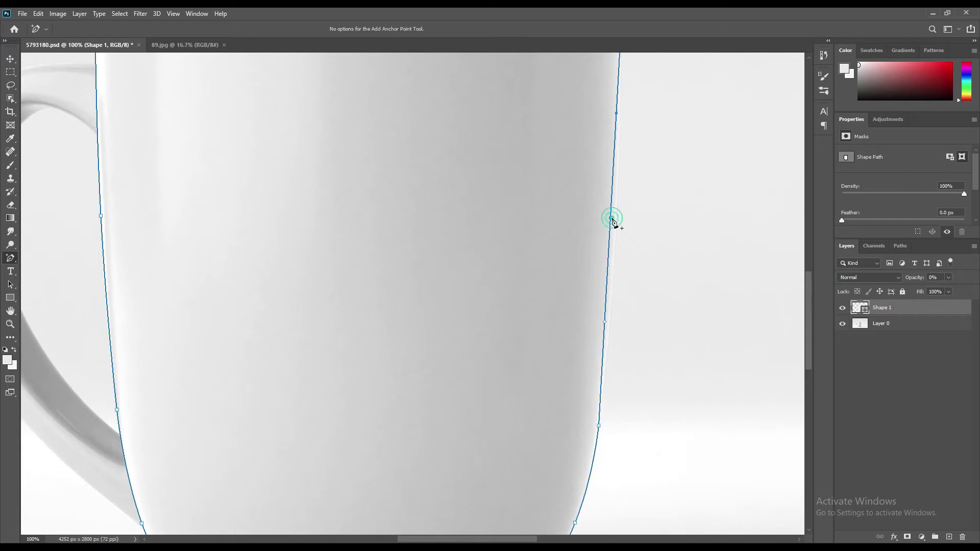
pyautogui.press('Right')
pyautogui.press('Right')
pyautogui.press('Right')
pyautogui.press('Right')
pyautogui.press('Right')
pyautogui.press('Right')
pyautogui.press('Right')
pyautogui.press('Right')
pyautogui.press('Right')
pyautogui.press('Right')
pyautogui.press('Right')
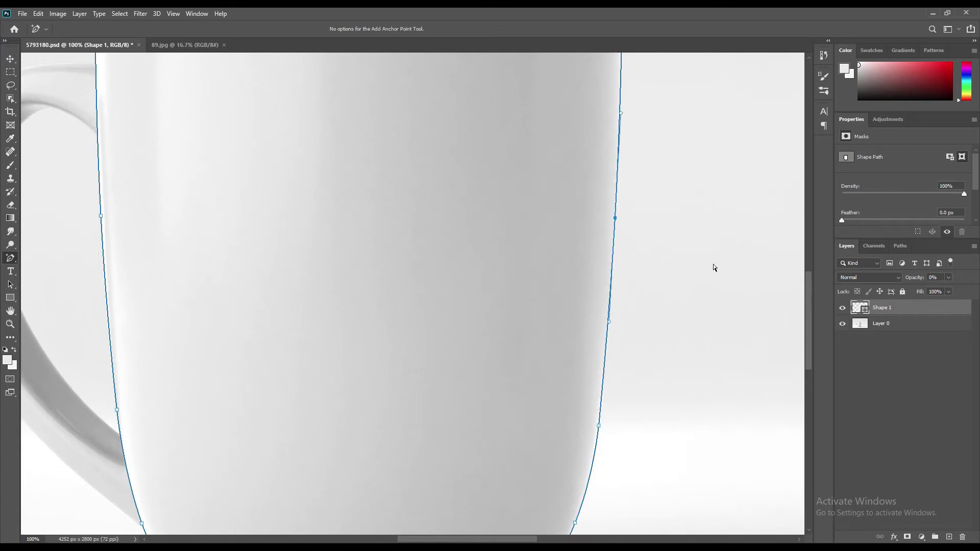
pyautogui.press('Right')
pyautogui.press('Right')
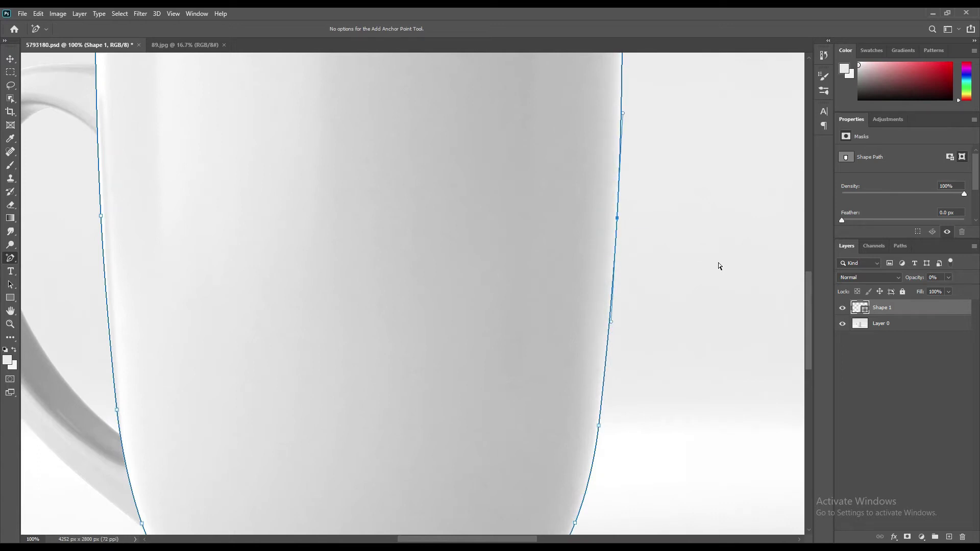
pyautogui.moveTo(672, 183); pyautogui.dragTo(678, 336)
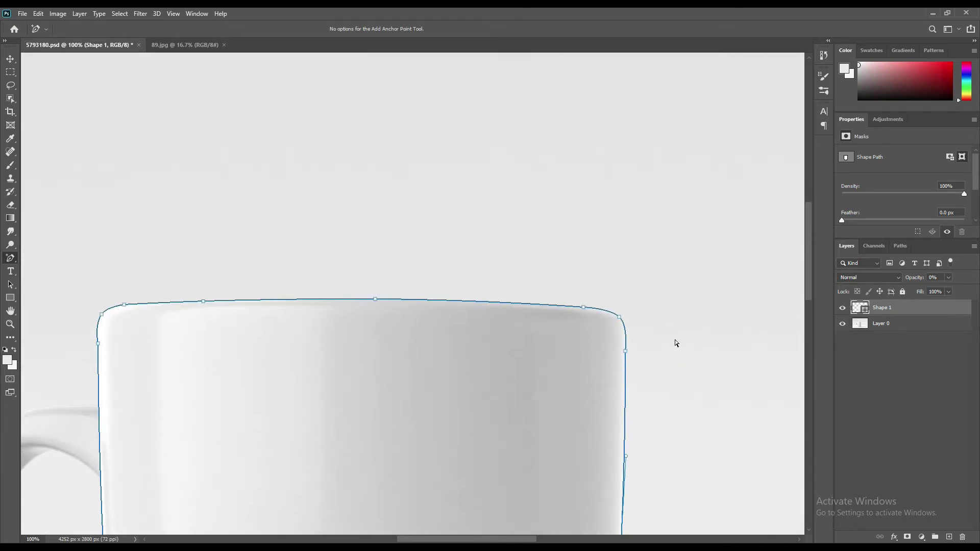
pyautogui.hotkey('ctrl', '0')
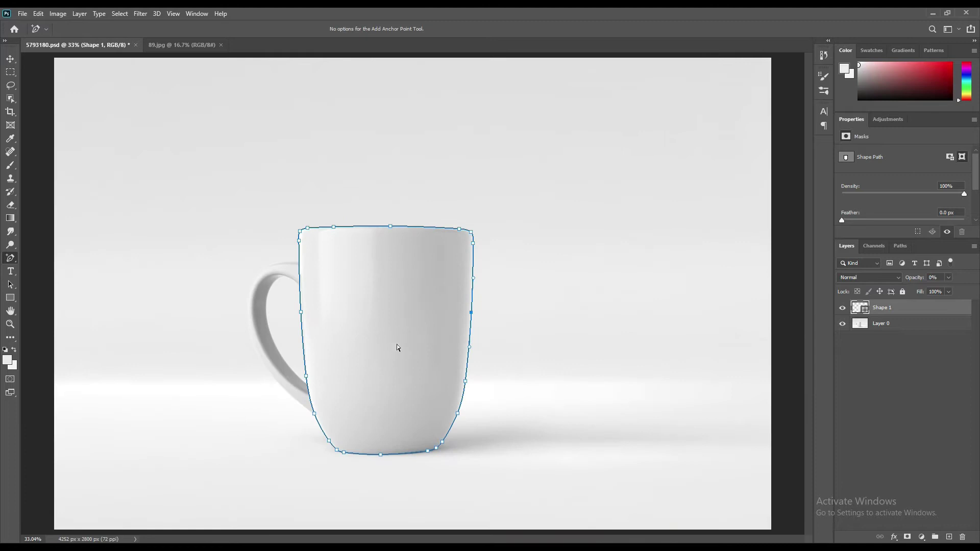
# Step: Select the photo layer, return to the Pen tool, and zoom to the handle join
pyautogui.click(897, 323)
pyautogui.click(12, 260)
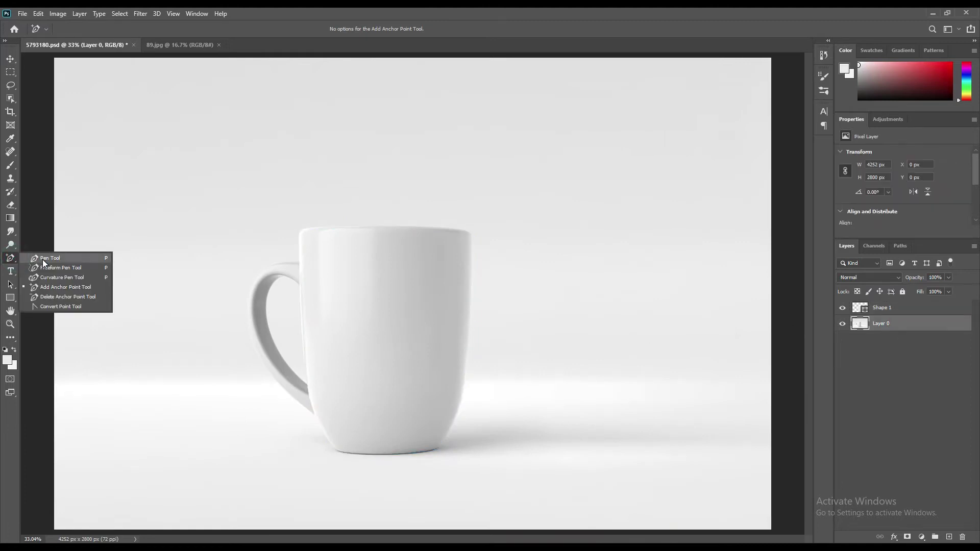
pyautogui.click(41, 261)
pyautogui.hotkey('ctrl', '1')
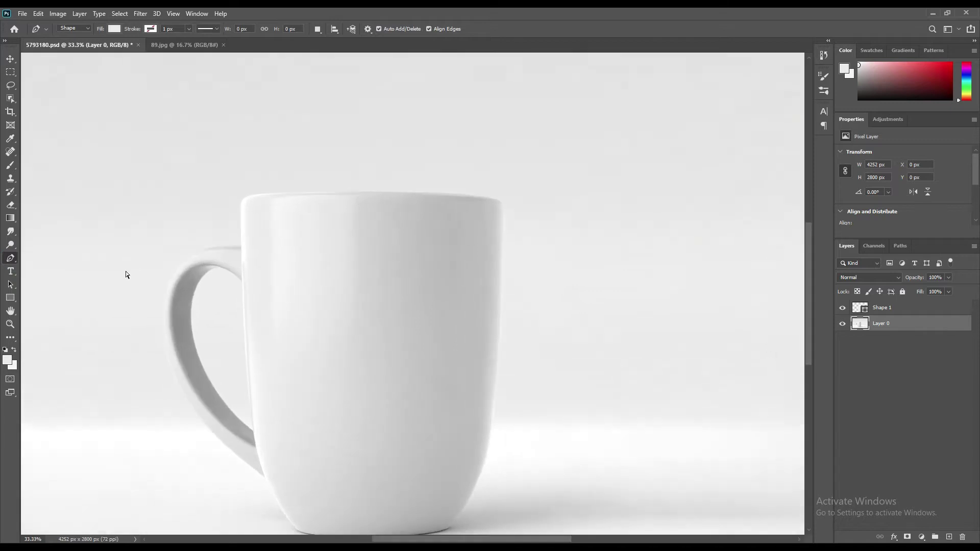
pyautogui.moveTo(100, 272); pyautogui.dragTo(413, 274)
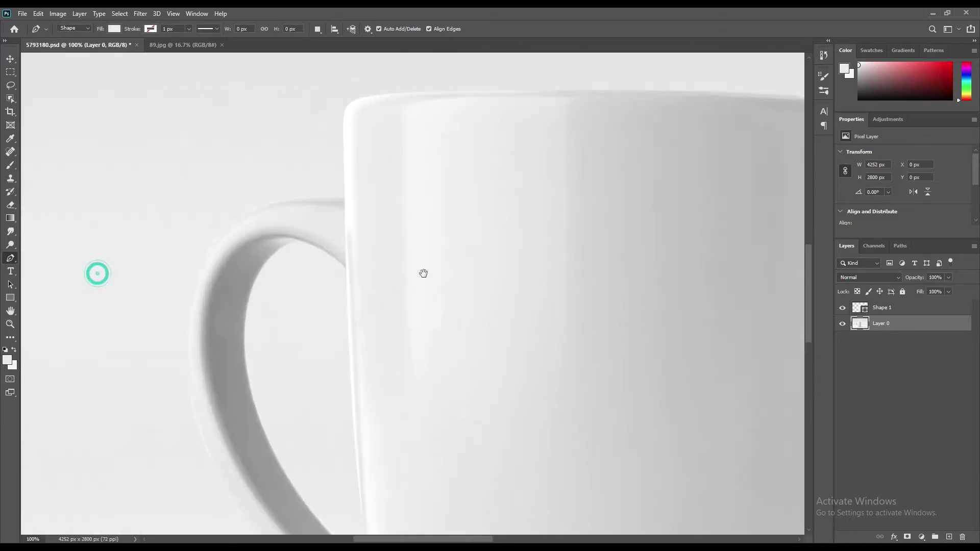
pyautogui.hotkey('ctrl', '+')
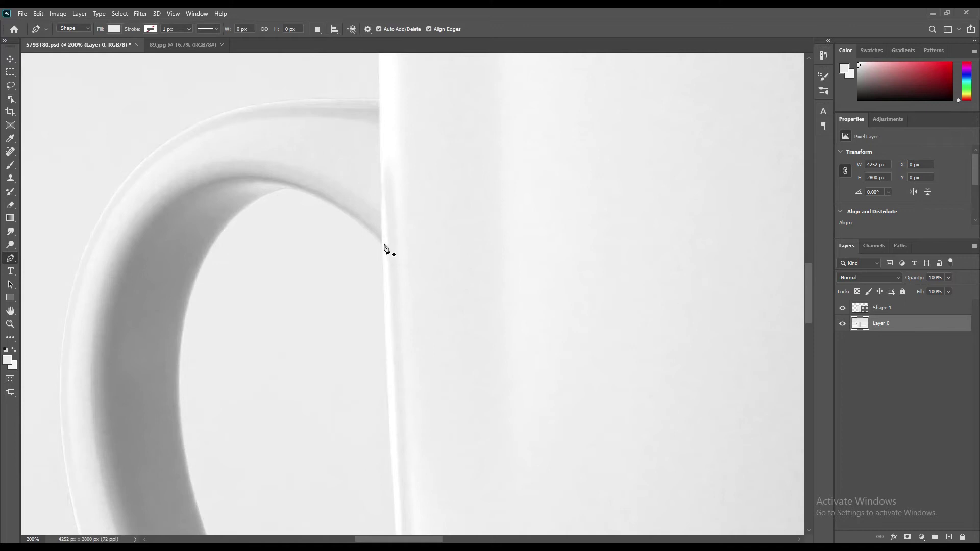
# Step: Place Shape 2 points along the handle's top and outer edge, and set opacity to 0%
pyautogui.click(382, 244)
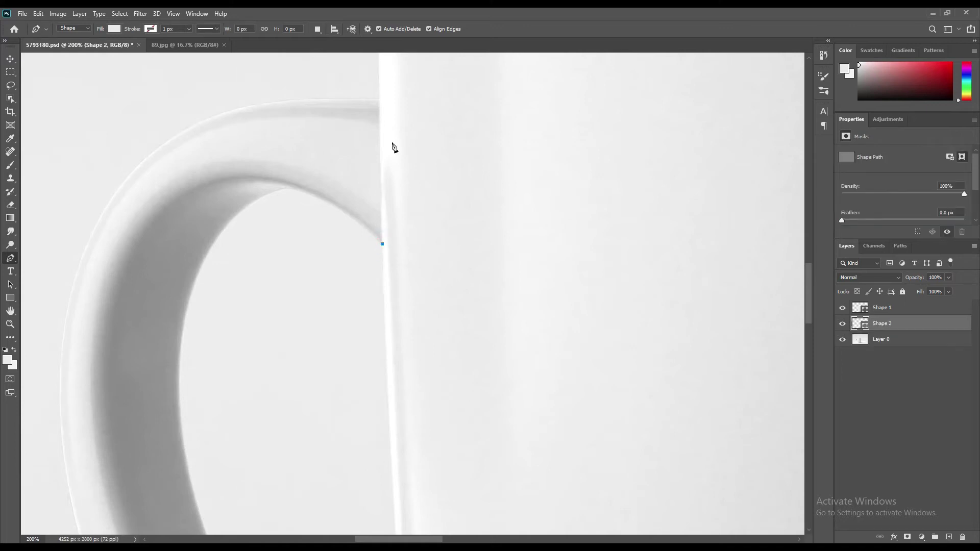
pyautogui.click(379, 98)
pyautogui.click(209, 119)
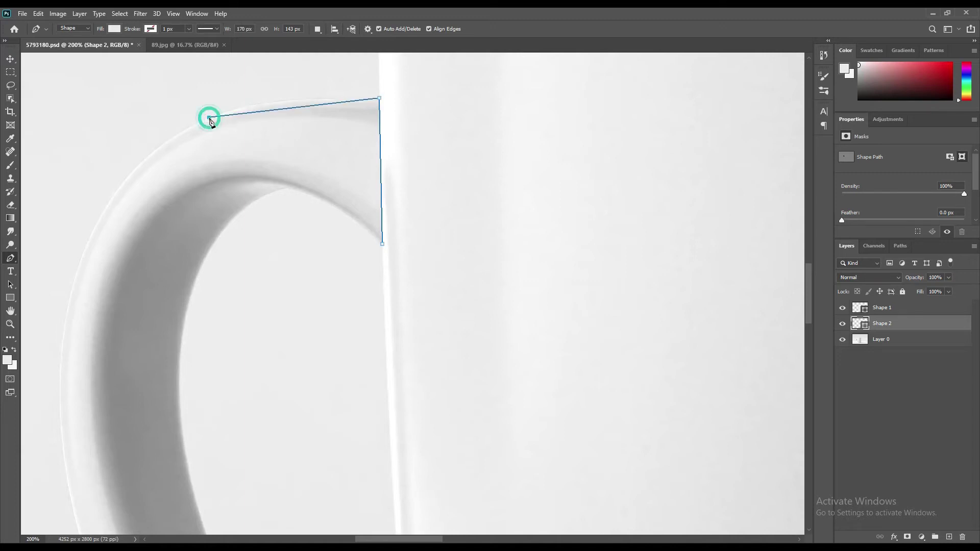
pyautogui.moveTo(148, 323); pyautogui.dragTo(233, 231)
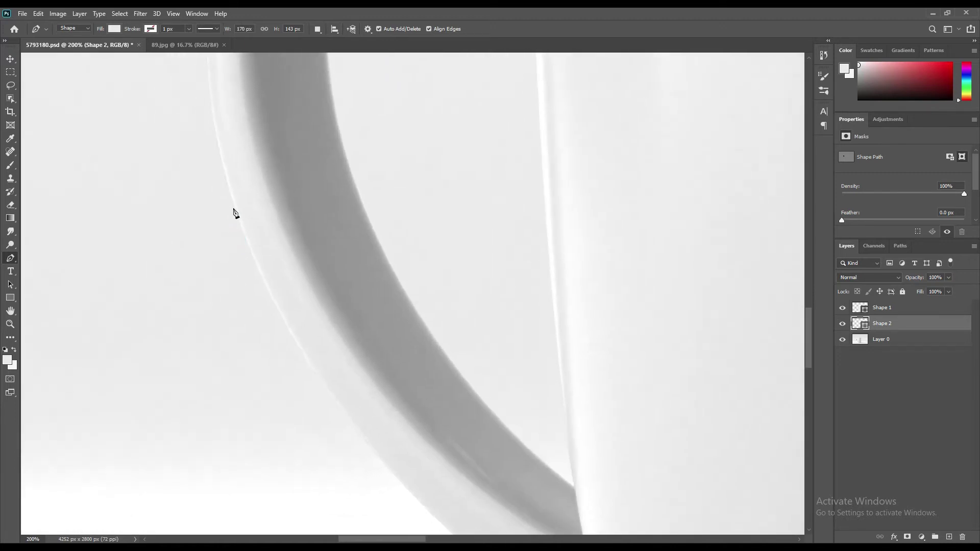
pyautogui.click(227, 185)
pyautogui.click(350, 366)
pyautogui.moveTo(350, 366); pyautogui.dragTo(277, 186)
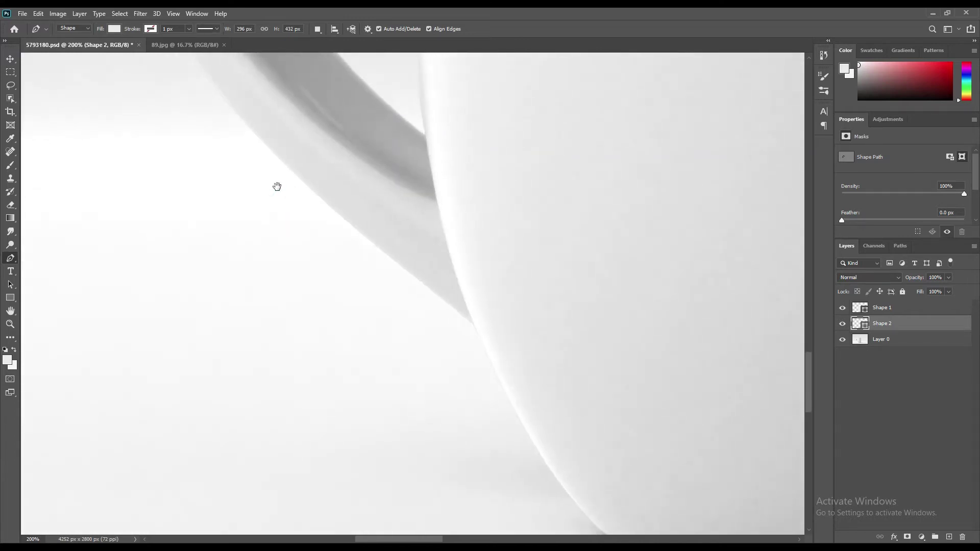
pyautogui.click(476, 327)
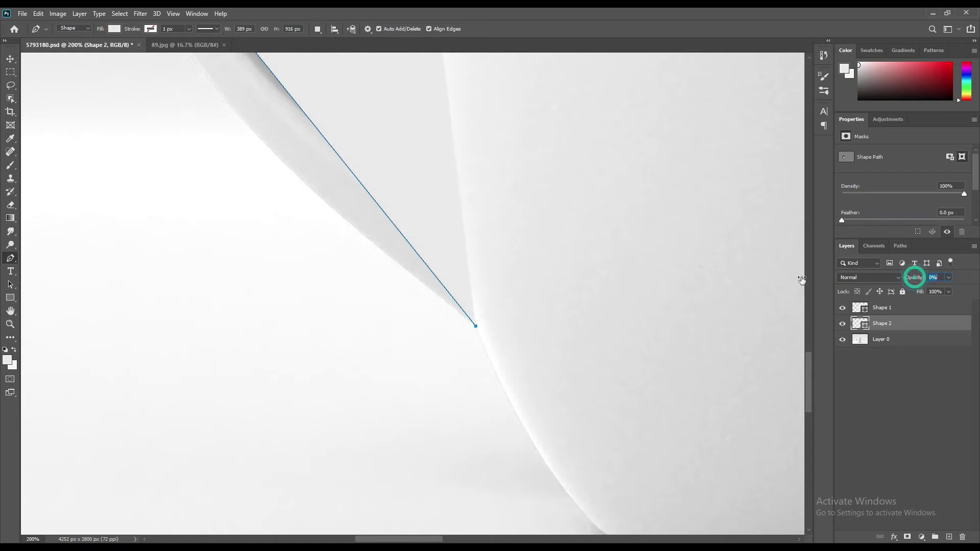
pyautogui.moveTo(915, 280); pyautogui.dragTo(764, 278)
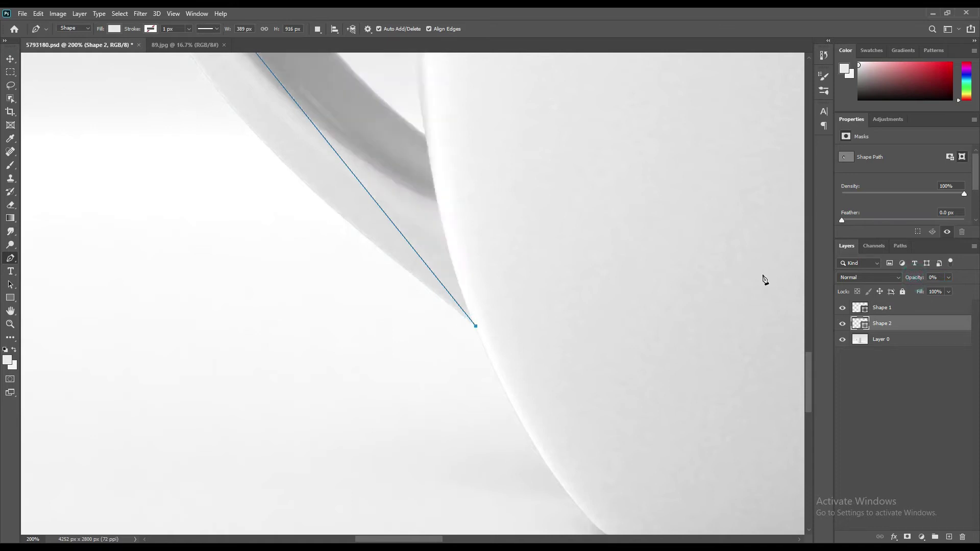
# Step: Add points along the handle's inner edge and close the outline at its start
pyautogui.click(427, 137)
pyautogui.moveTo(375, 97); pyautogui.dragTo(419, 245)
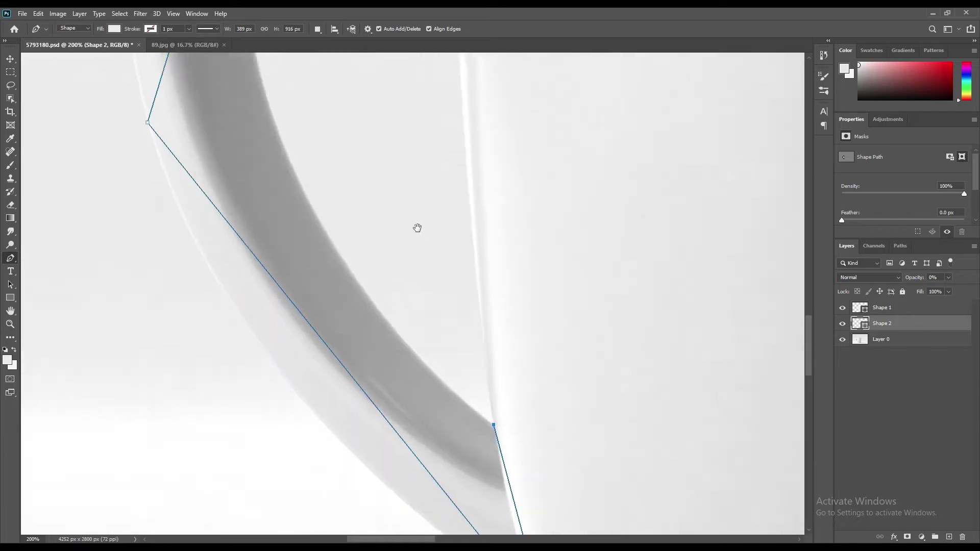
pyautogui.moveTo(415, 182); pyautogui.dragTo(403, 289)
pyautogui.scroll(5, 402, 289)
pyautogui.scroll(-7, 429, 241)
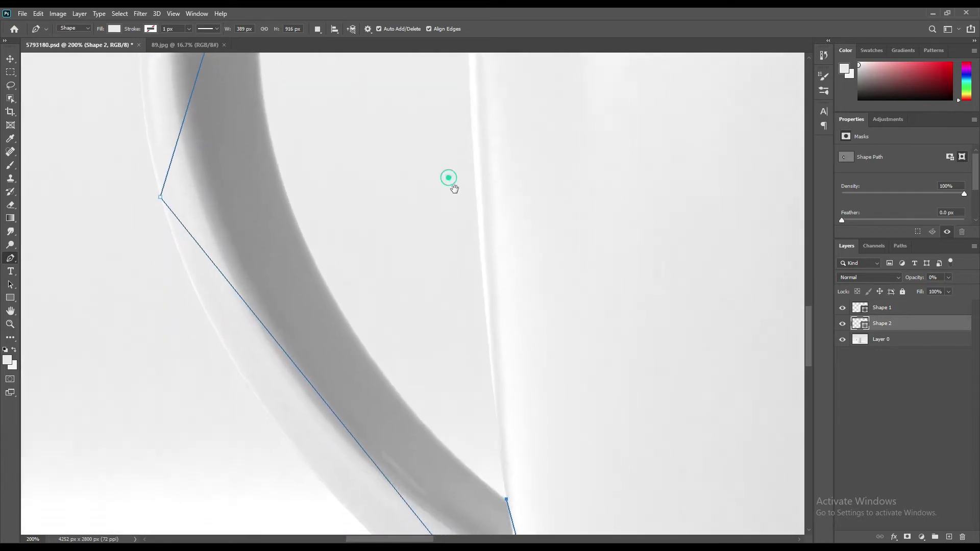
pyautogui.click(292, 206)
pyautogui.moveTo(384, 130); pyautogui.dragTo(305, 472)
pyautogui.moveTo(351, 300); pyautogui.dragTo(350, 266)
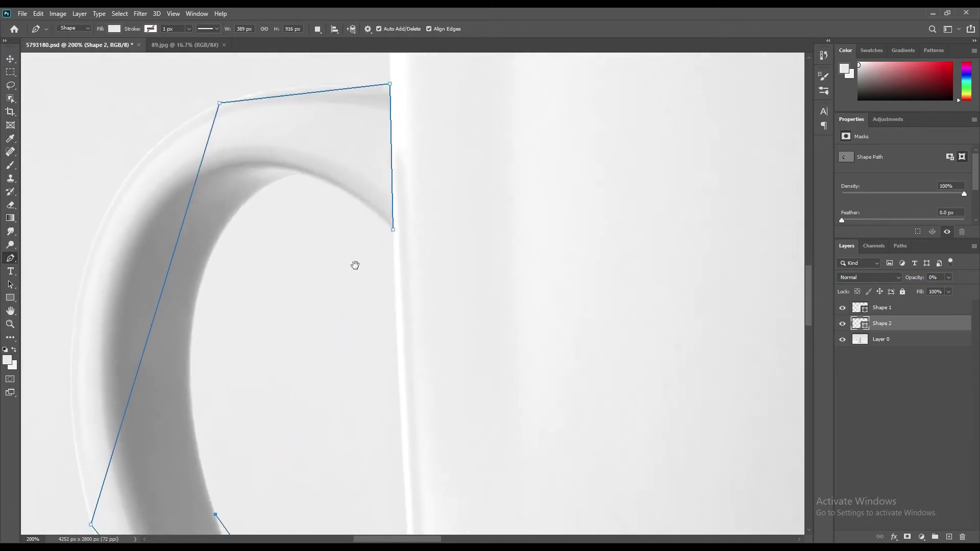
pyautogui.click(299, 174)
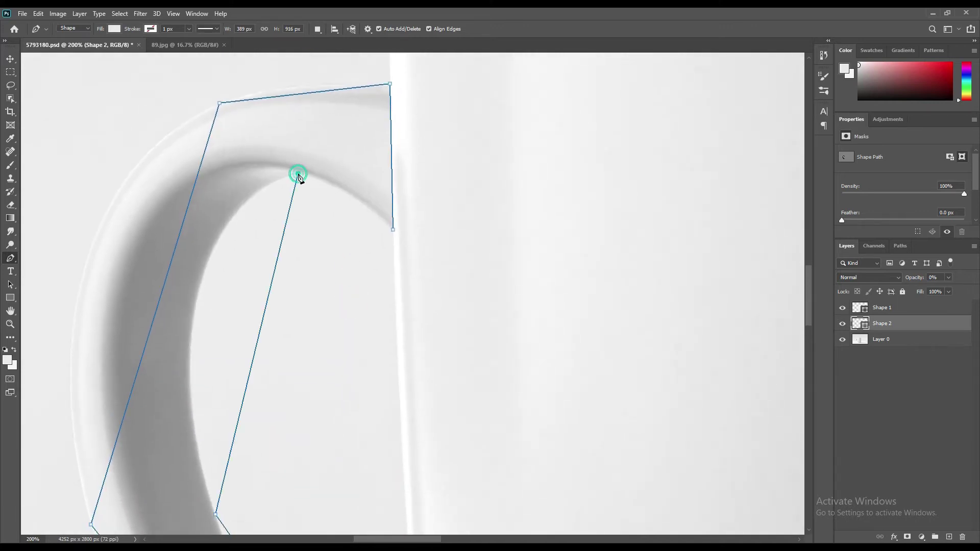
pyautogui.click(393, 231)
pyautogui.rightClick(13, 258)
# Step: Add curved anchors bending the handle outline's top and inner top edges
pyautogui.click(37, 287)
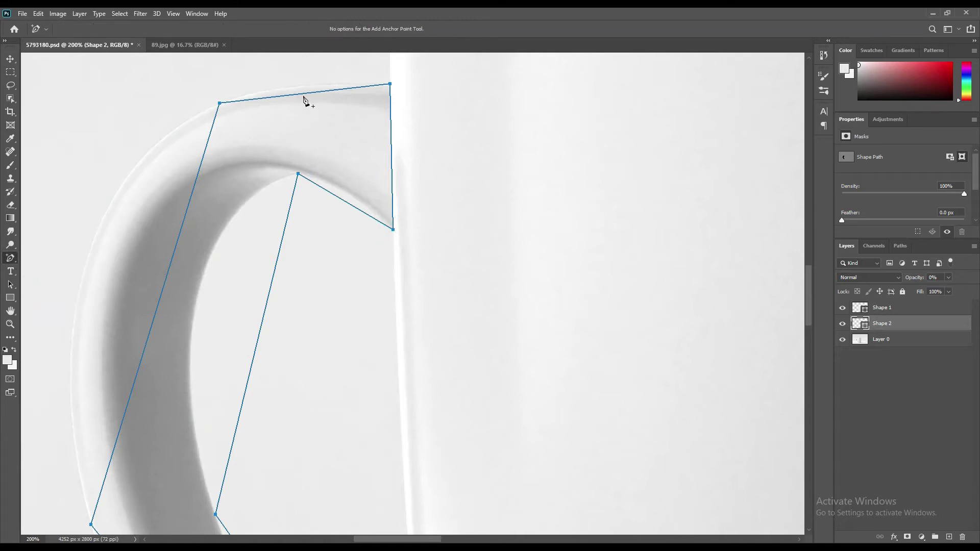
pyautogui.moveTo(298, 95); pyautogui.dragTo(285, 91)
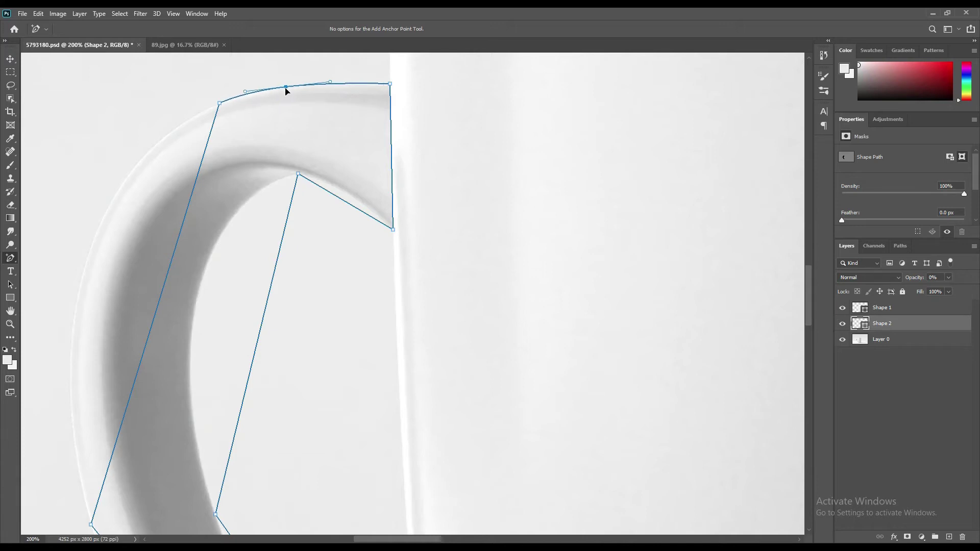
pyautogui.moveTo(341, 203); pyautogui.dragTo(345, 198)
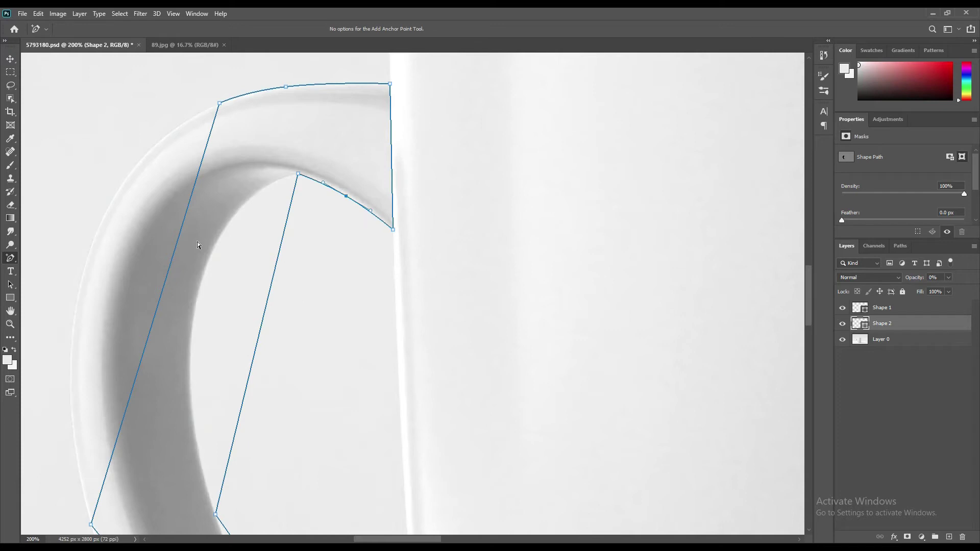
pyautogui.moveTo(256, 287); pyautogui.dragTo(328, 241)
# Step: Curve the outer and lower outer edges and add a nudged point on the lower join
pyautogui.moveTo(213, 298); pyautogui.dragTo(210, 241)
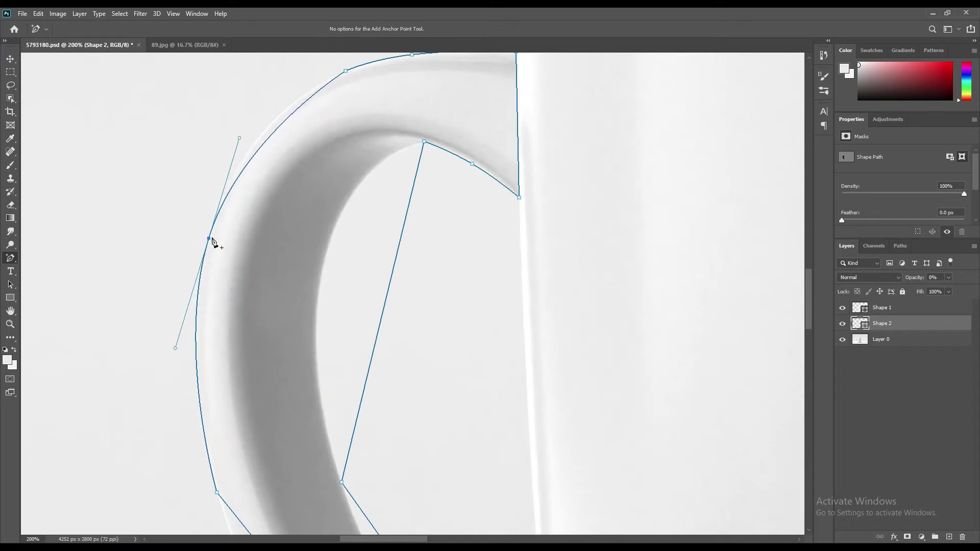
pyautogui.moveTo(239, 130); pyautogui.dragTo(246, 106)
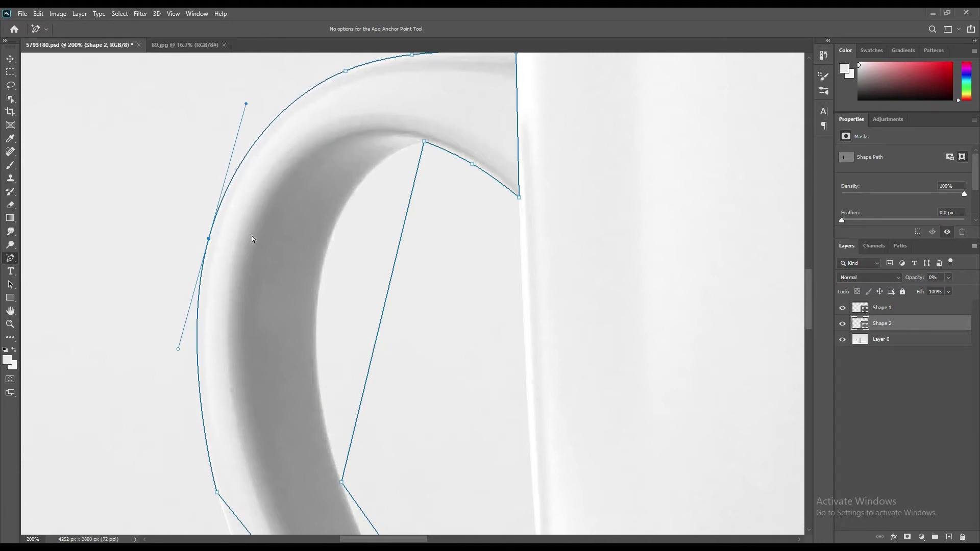
pyautogui.moveTo(282, 414); pyautogui.dragTo(261, 181)
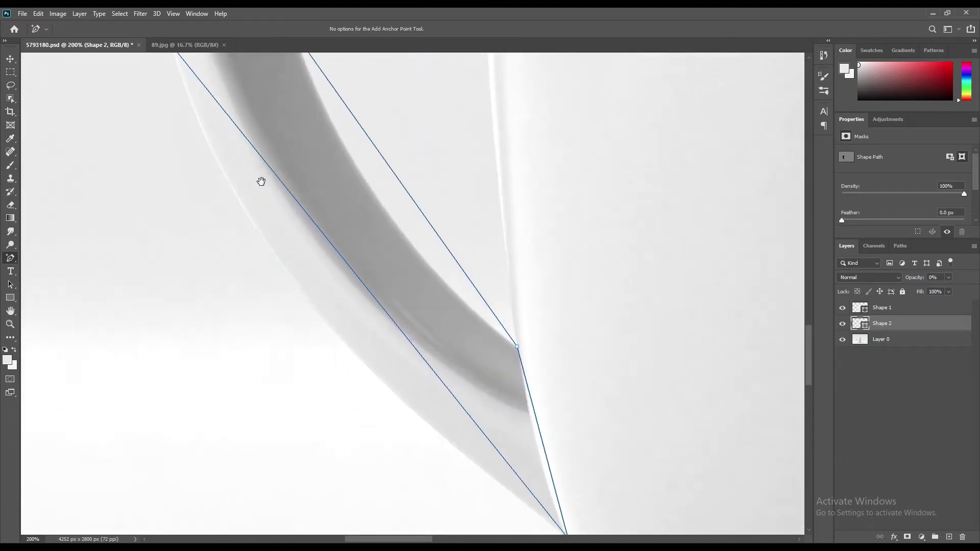
pyautogui.moveTo(340, 257); pyautogui.dragTo(303, 298)
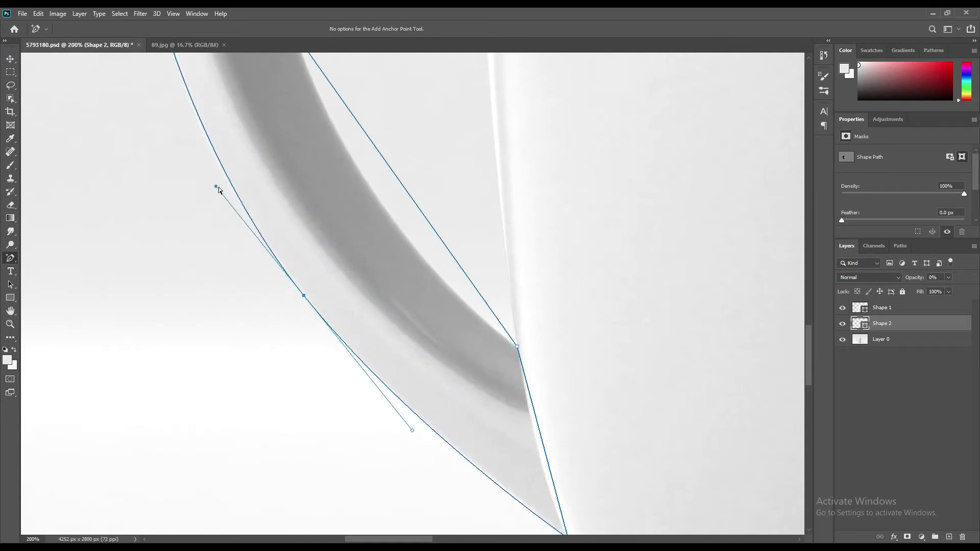
pyautogui.moveTo(216, 188); pyautogui.dragTo(211, 185)
pyautogui.moveTo(469, 403); pyautogui.dragTo(363, 326)
pyautogui.click(443, 391)
pyautogui.press('Left')
pyautogui.press('Left')
pyautogui.press('Left')
pyautogui.press('Left')
pyautogui.press('Left')
pyautogui.press('Left')
pyautogui.moveTo(300, 208); pyautogui.dragTo(338, 377)
# Step: Add and drag anchors so Shape 2's inner edge follows the handle's dark band to the top
pyautogui.click(355, 305)
pyautogui.moveTo(355, 305); pyautogui.dragTo(335, 324)
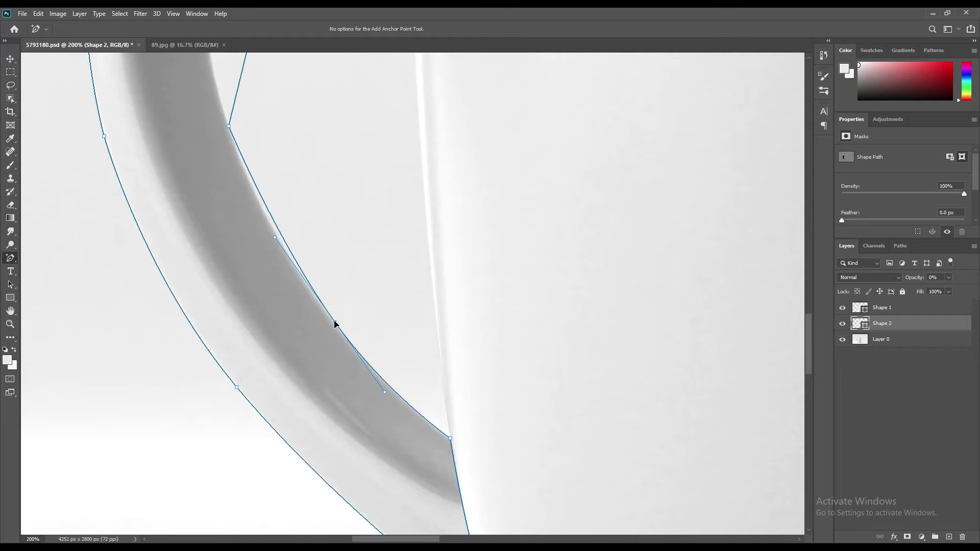
pyautogui.moveTo(275, 241); pyautogui.dragTo(262, 230)
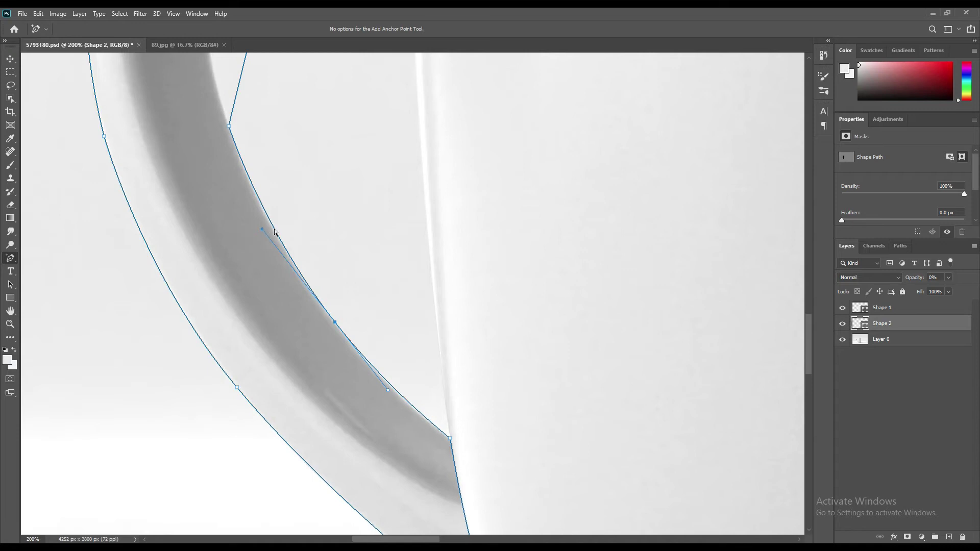
pyautogui.moveTo(332, 181); pyautogui.dragTo(293, 225)
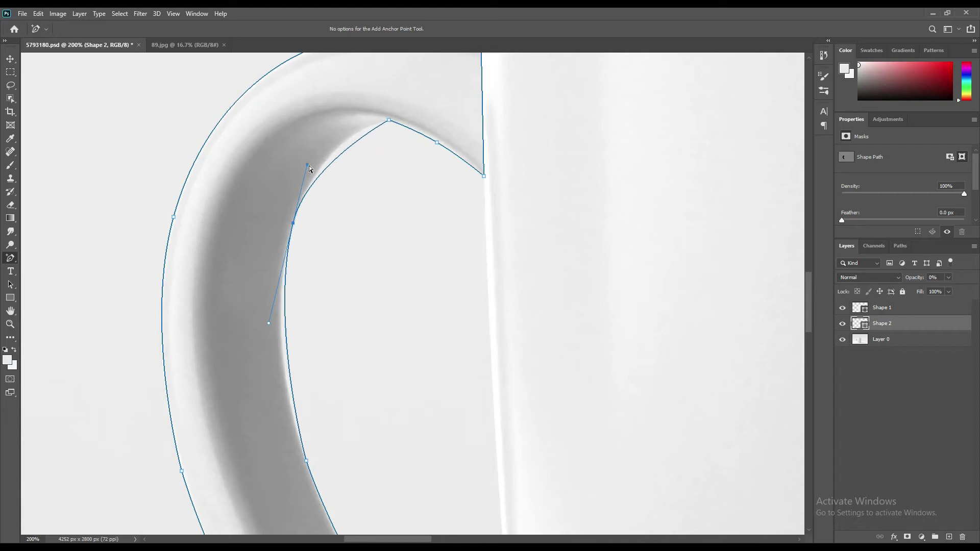
pyautogui.moveTo(317, 154); pyautogui.dragTo(321, 133)
pyautogui.click(286, 367)
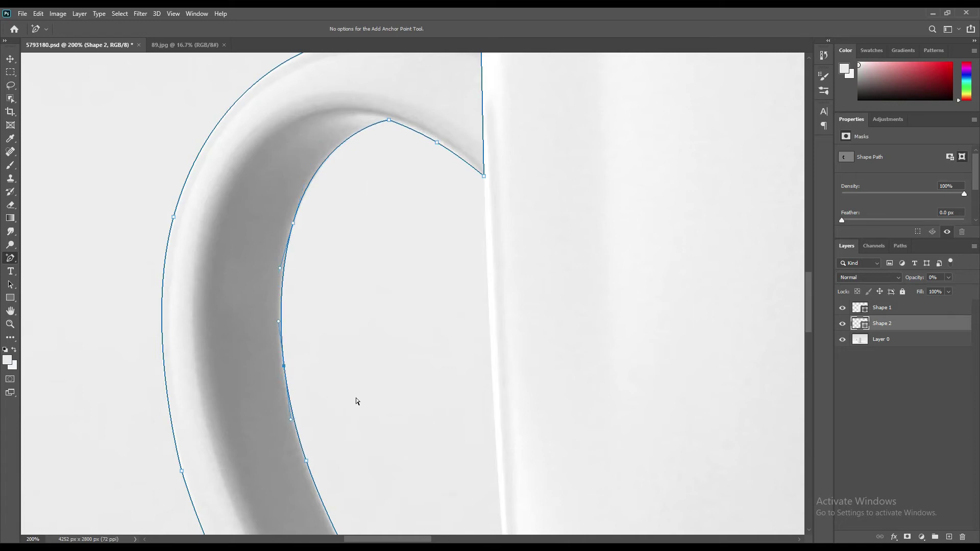
pyautogui.moveTo(392, 295); pyautogui.dragTo(372, 199)
pyautogui.moveTo(393, 388); pyautogui.dragTo(387, 253)
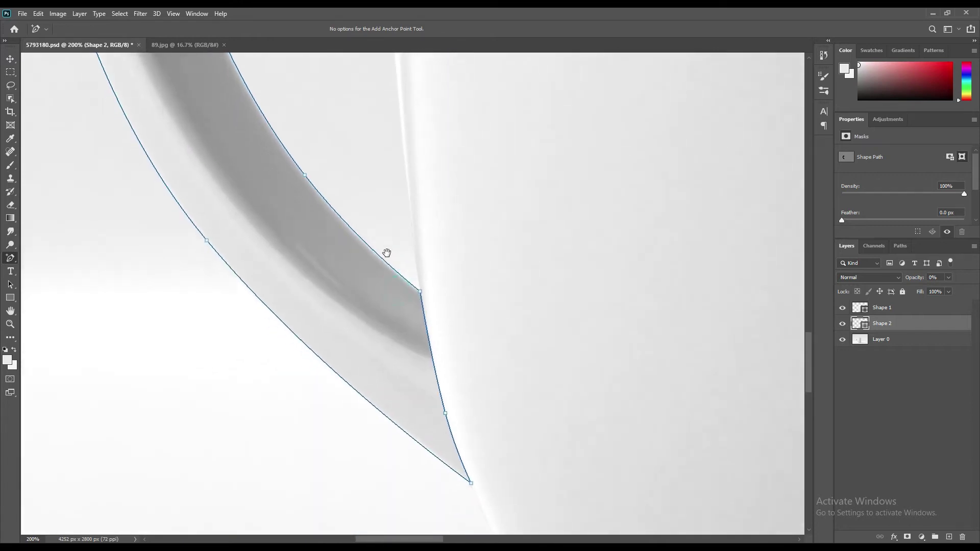
# Step: Draw a rectangle over the cup body above Layer 0 and fill it pure red
pyautogui.hotkey('ctrl', '0')
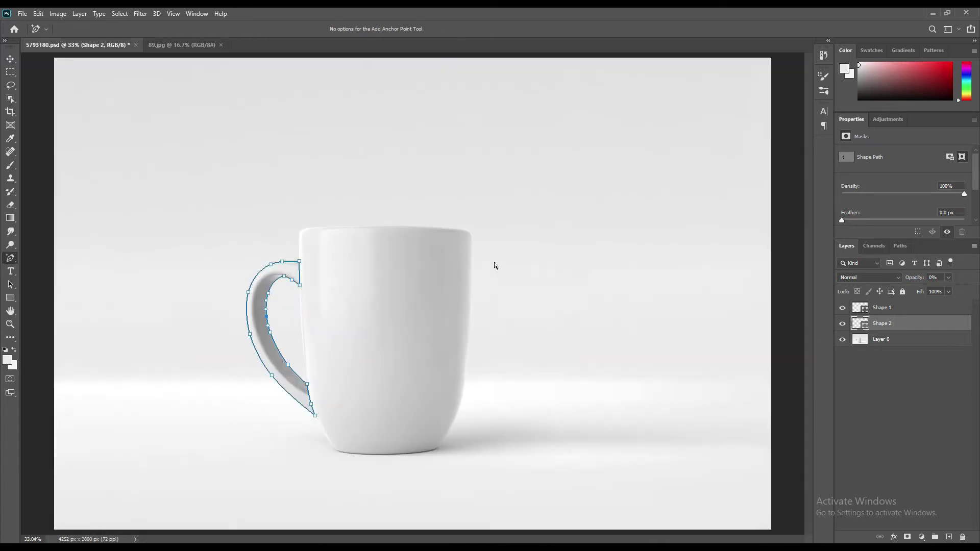
pyautogui.click(879, 342)
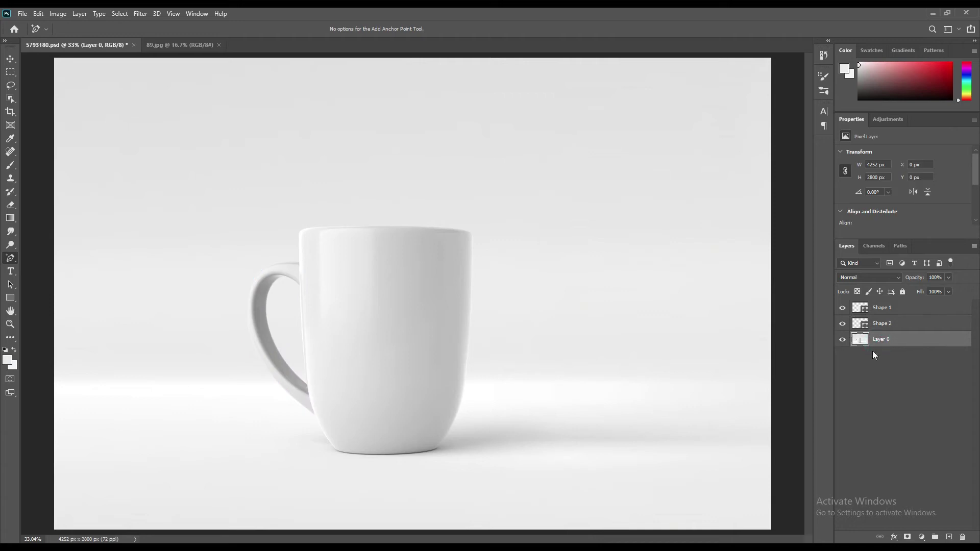
pyautogui.click(11, 299)
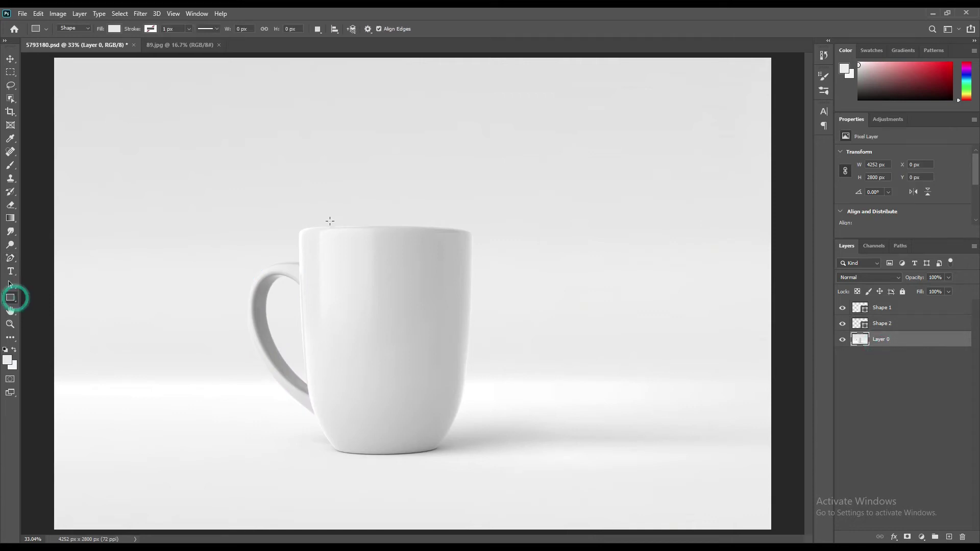
pyautogui.moveTo(297, 223); pyautogui.dragTo(479, 457)
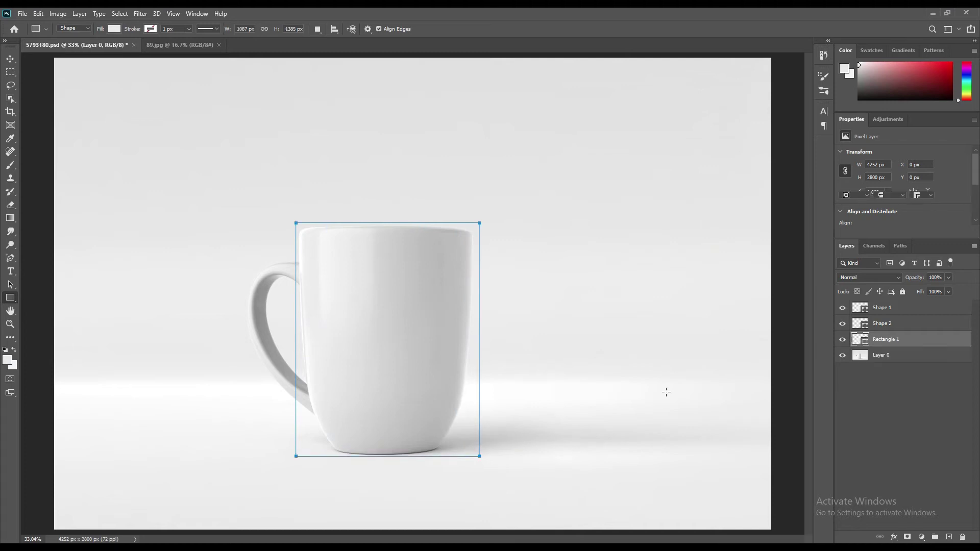
pyautogui.doubleClick(862, 341)
pyautogui.moveTo(637, 170); pyautogui.dragTo(755, 138)
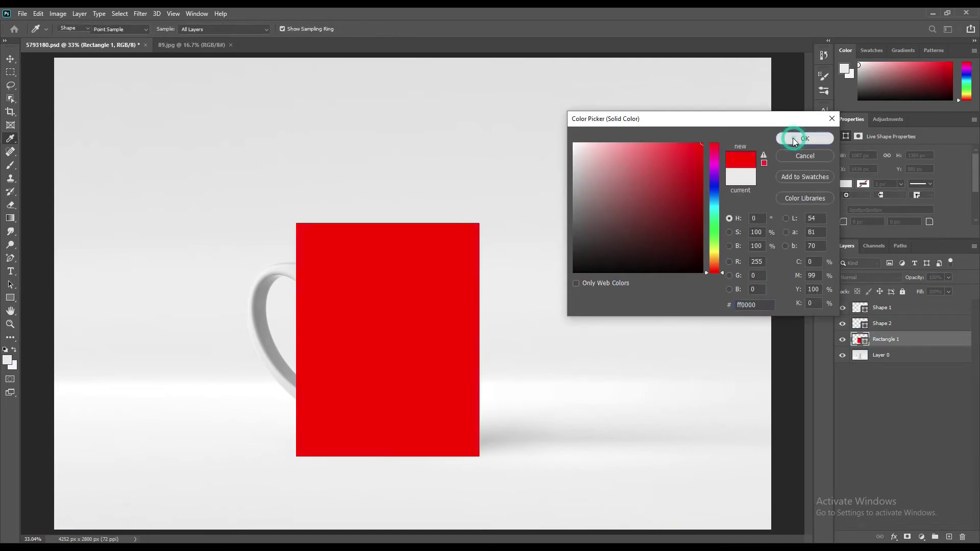
pyautogui.click(792, 138)
# Step: Convert Rectangle 1 to a smart object, then select Shape 2
pyautogui.rightClick(891, 340)
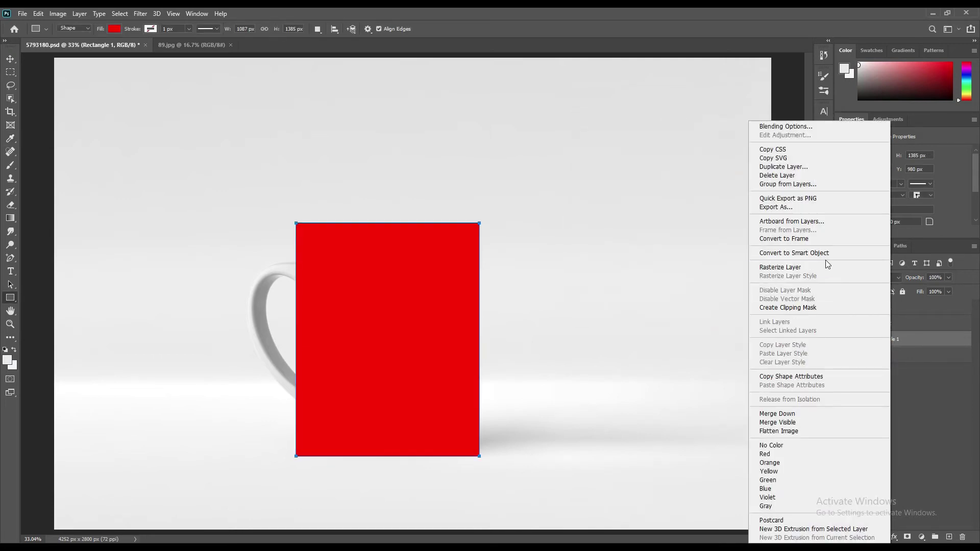
pyautogui.click(815, 254)
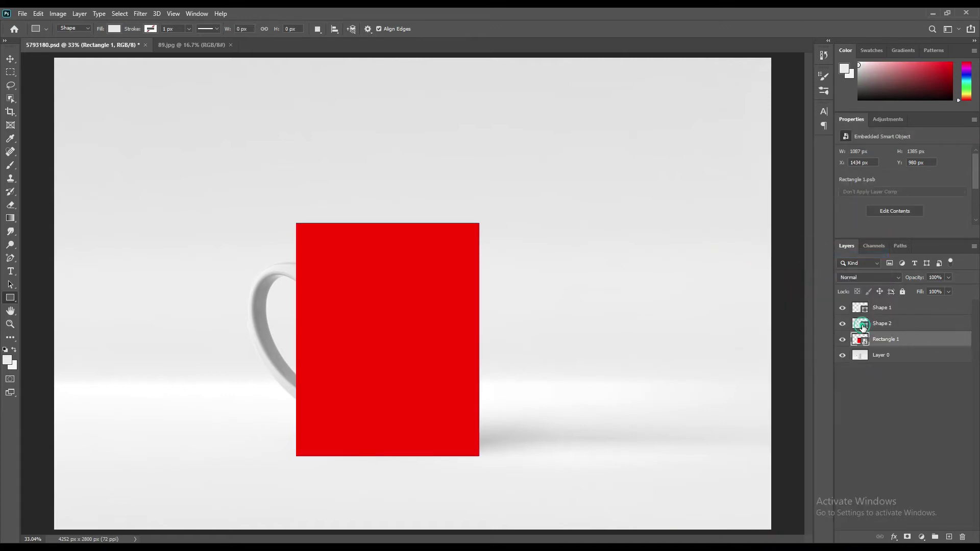
pyautogui.click(863, 327)
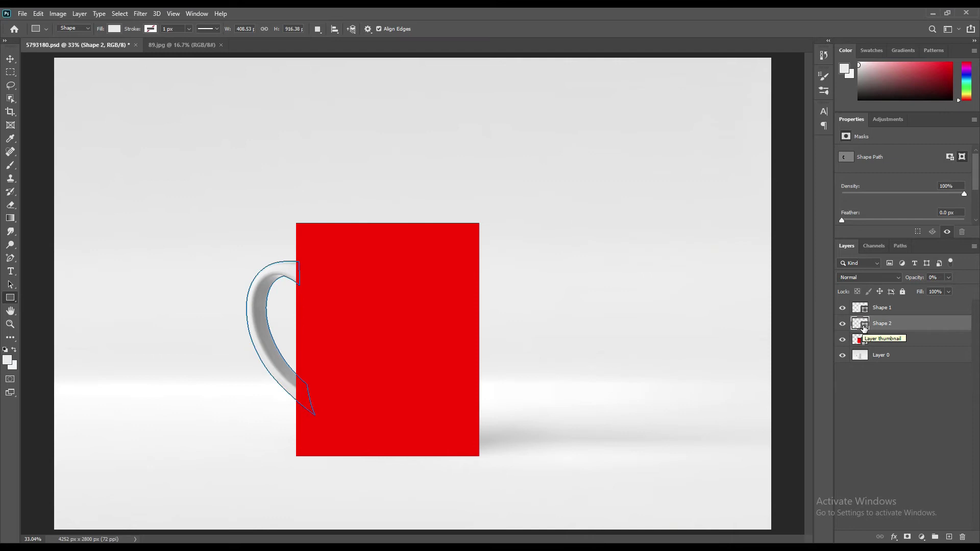
# Step: Turn the Shape 2 handle path into a selection
pyautogui.rightClick(271, 271)
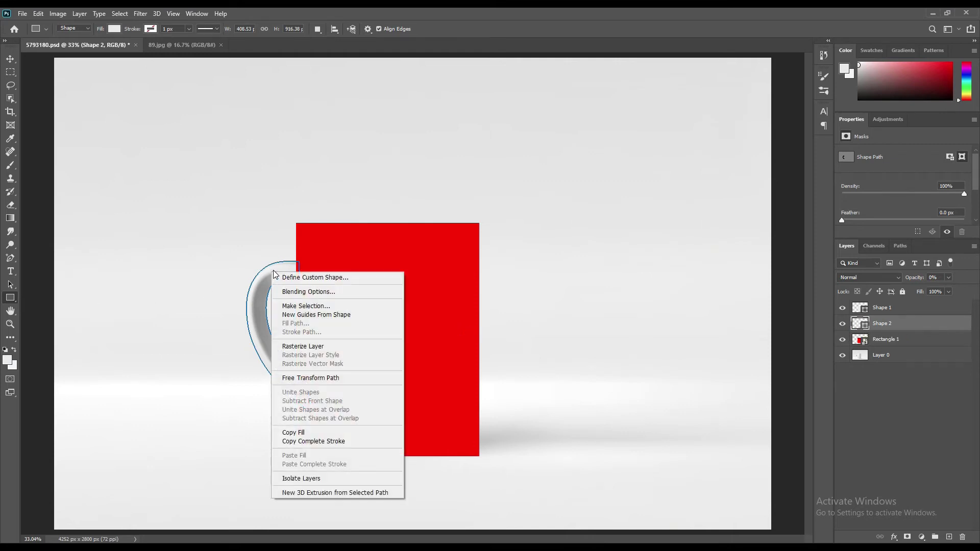
pyautogui.click(307, 307)
pyautogui.click(542, 154)
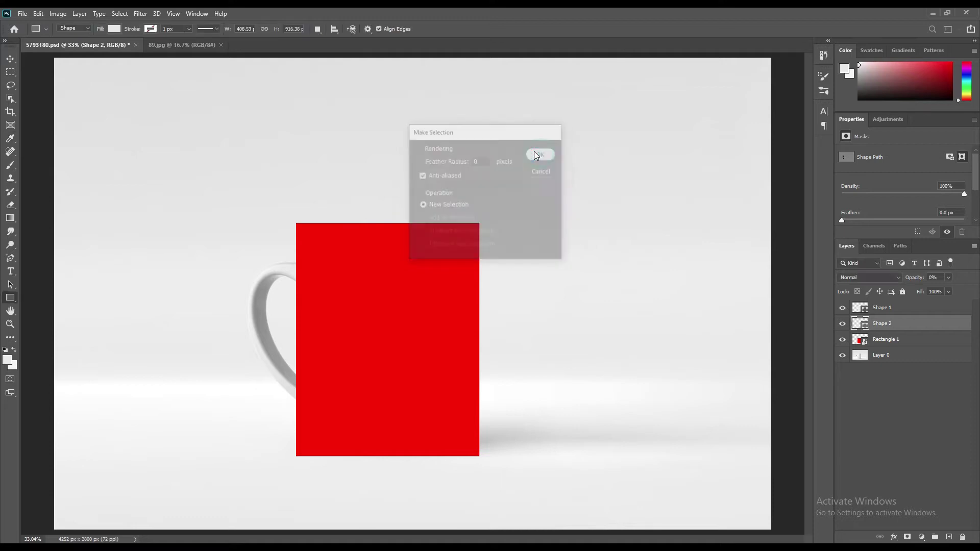
# Step: Add a Solid Color fill layer above Rectangle 1 in blue #0054ff
pyautogui.click(885, 339)
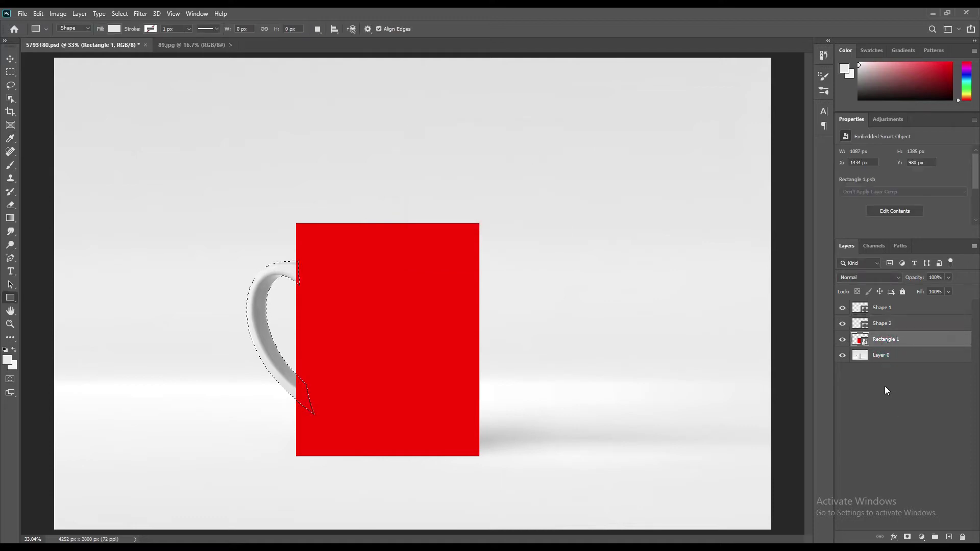
pyautogui.click(923, 538)
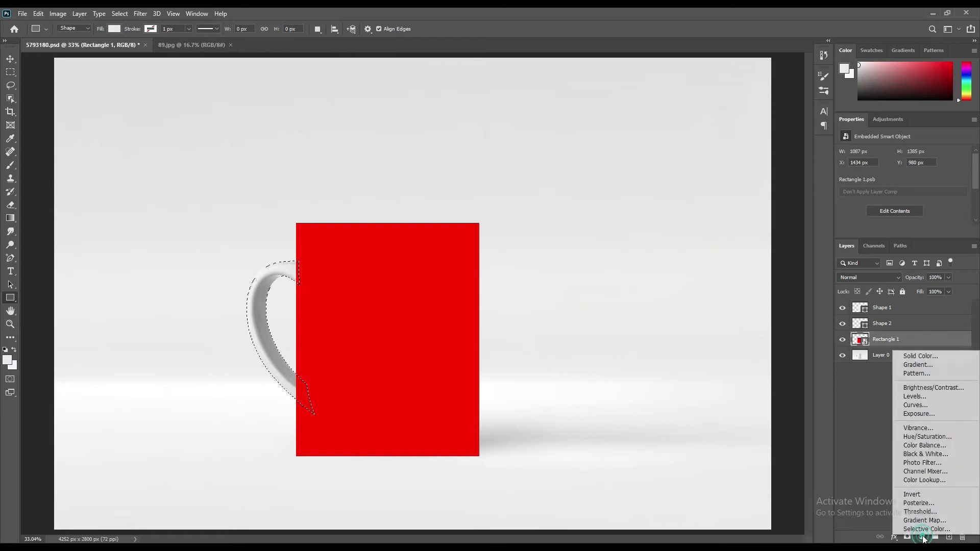
pyautogui.click(927, 356)
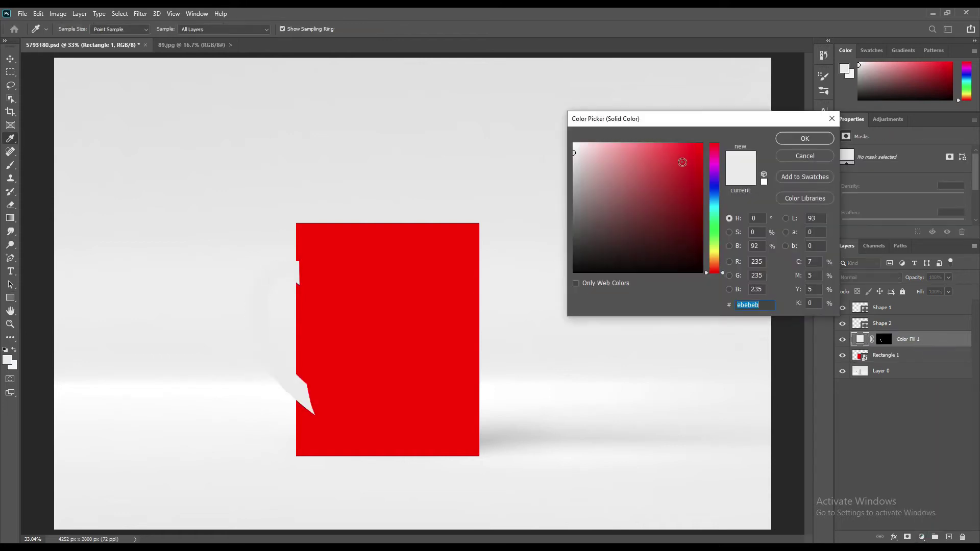
pyautogui.click(702, 145)
pyautogui.click(714, 253)
pyautogui.moveTo(715, 255); pyautogui.dragTo(715, 269)
pyautogui.click(714, 198)
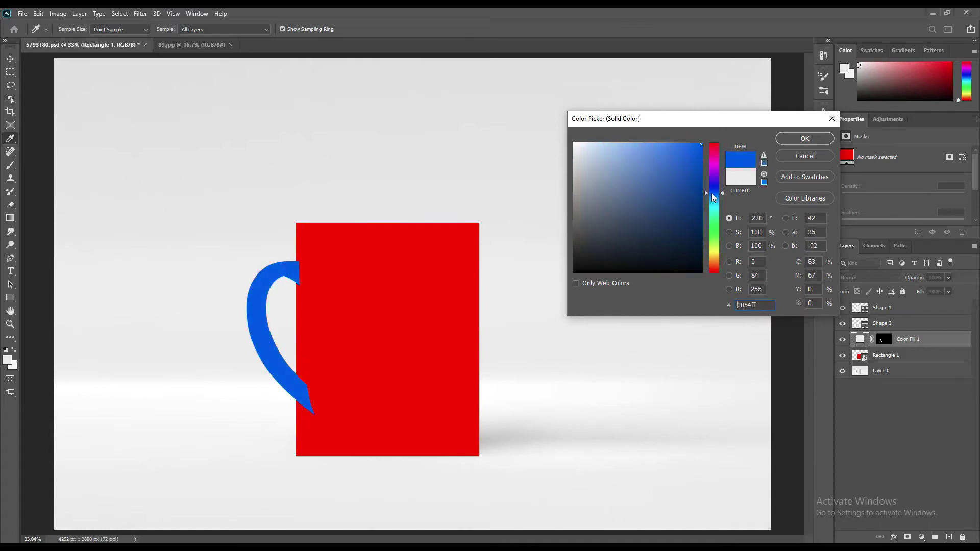
pyautogui.click(804, 139)
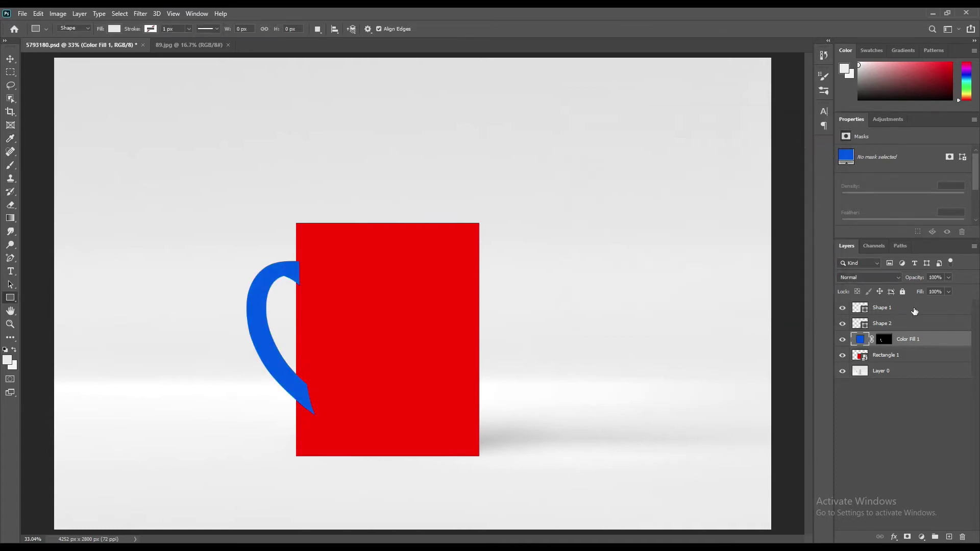
pyautogui.click(889, 355)
# Step: Lower Rectangle 1's opacity and group Shape 1 and Shape 2 into a group named Object ID
pyautogui.moveTo(914, 279); pyautogui.dragTo(901, 278)
pyautogui.click(865, 329)
pyautogui.click(864, 310)
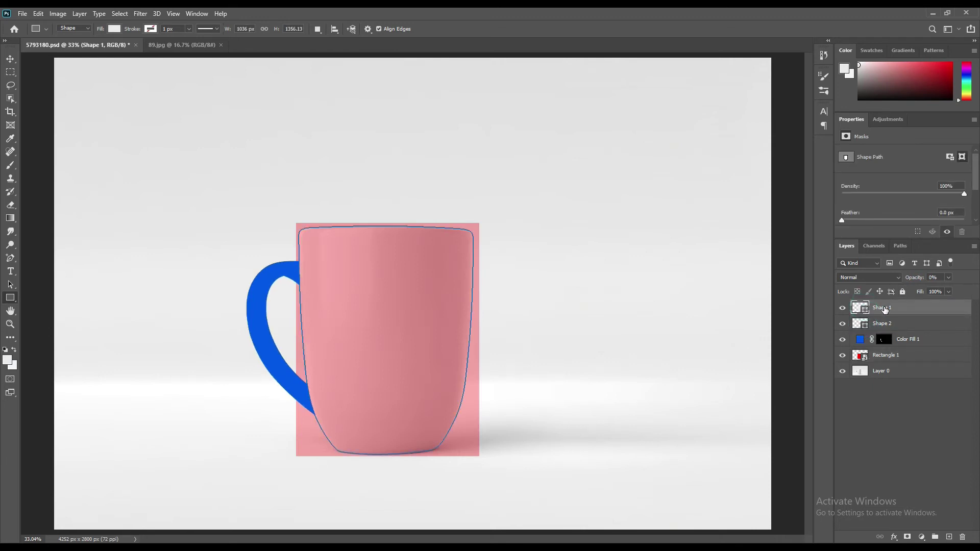
pyautogui.keyDown('shift'); pyautogui.click(908, 326); pyautogui.keyUp('shift')
pyautogui.moveTo(908, 326); pyautogui.dragTo(936, 536)
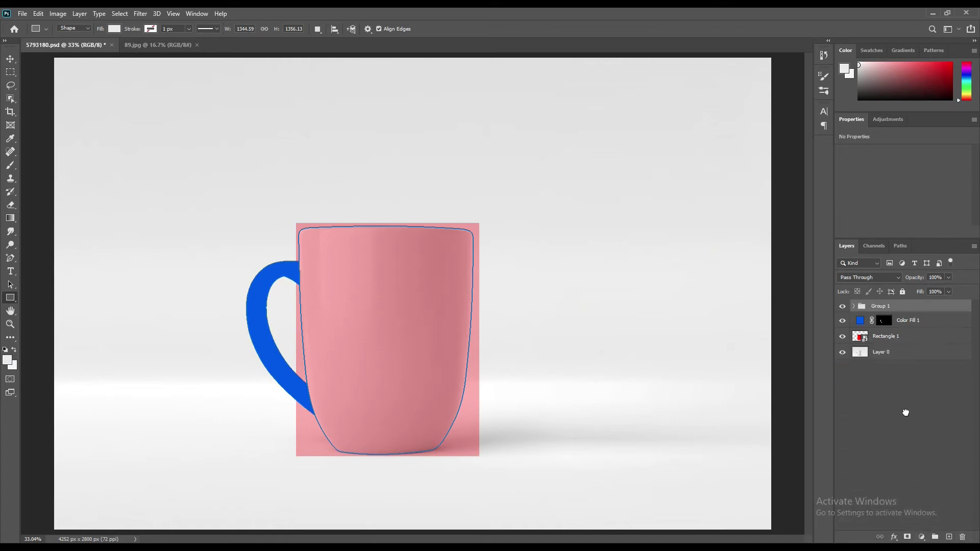
pyautogui.doubleClick(882, 306)
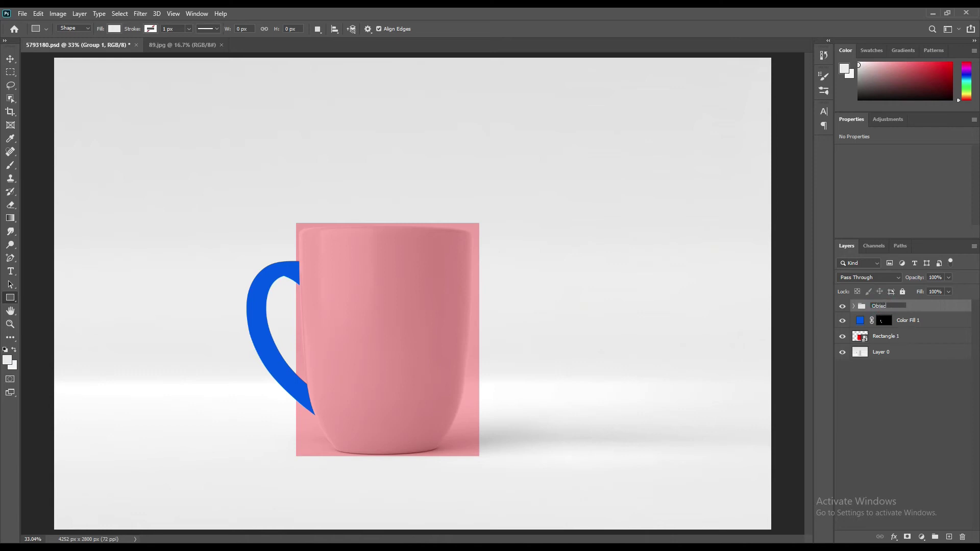
pyautogui.press('Return')
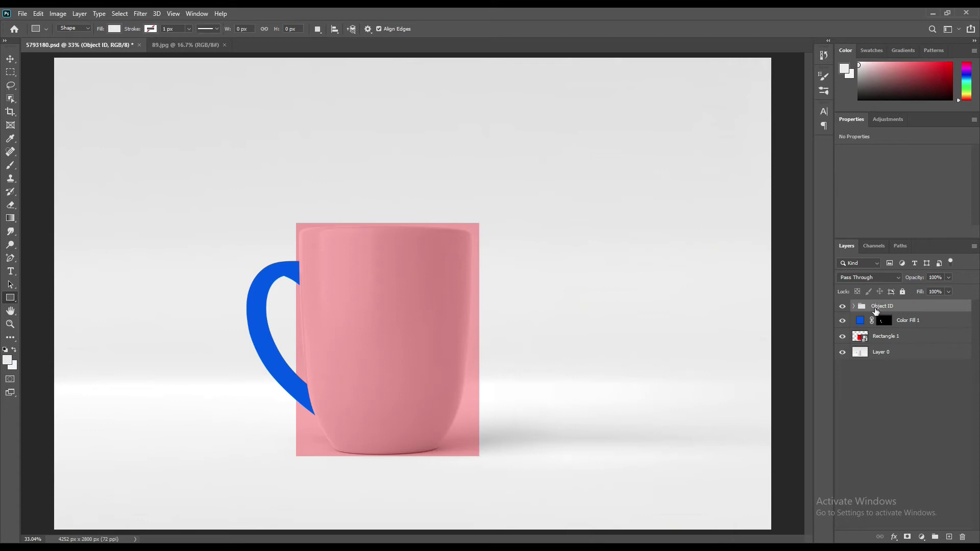
# Step: Start a free transform on Rectangle 1 and bring up its Warp option
pyautogui.click(879, 334)
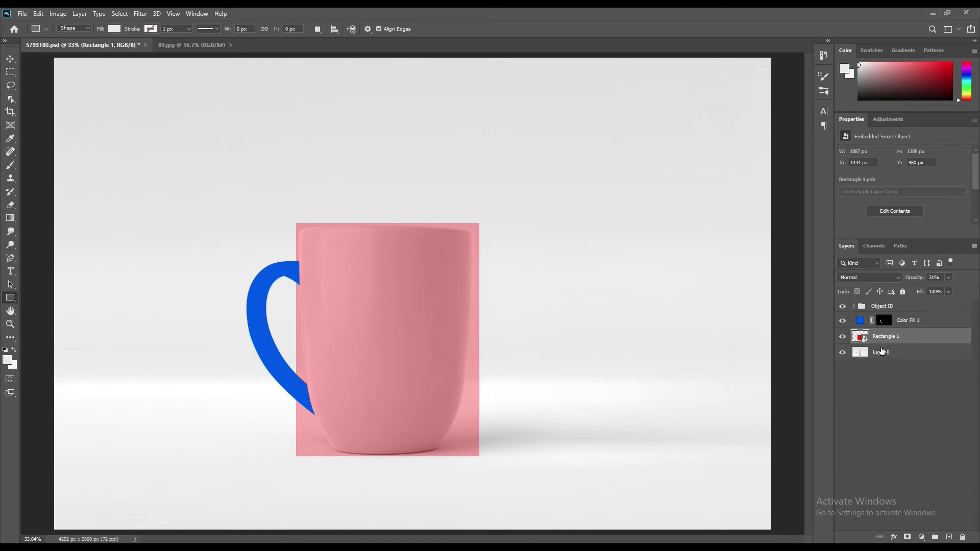
pyautogui.hotkey('ctrl', 't')
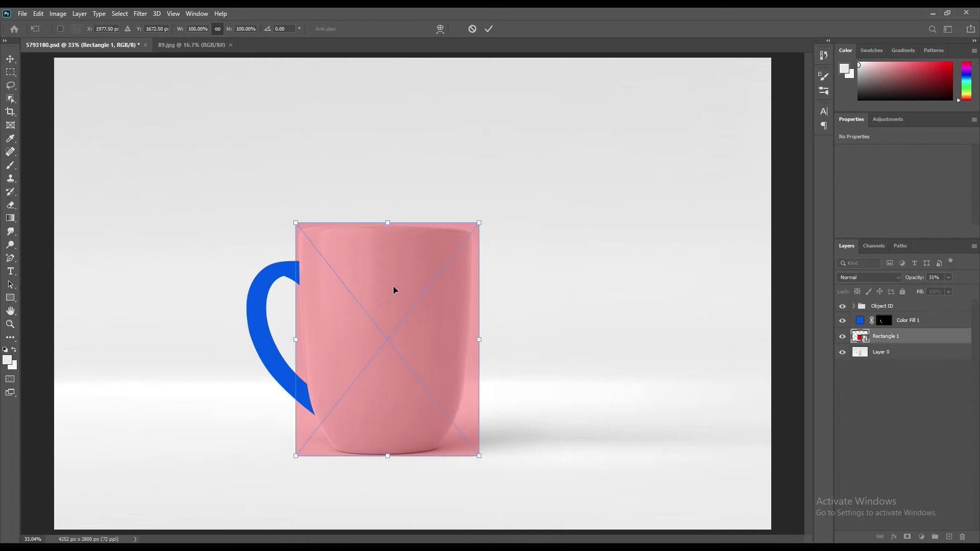
pyautogui.rightClick(395, 289)
# Step: Warp Rectangle 1 with a Bulge style at about 10.4% bend and commit it
pyautogui.click(433, 396)
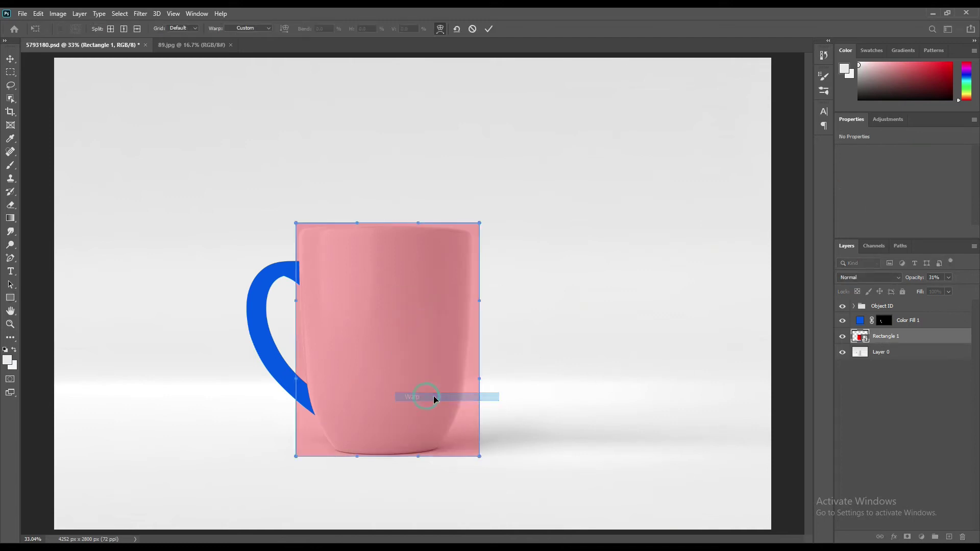
pyautogui.click(182, 28)
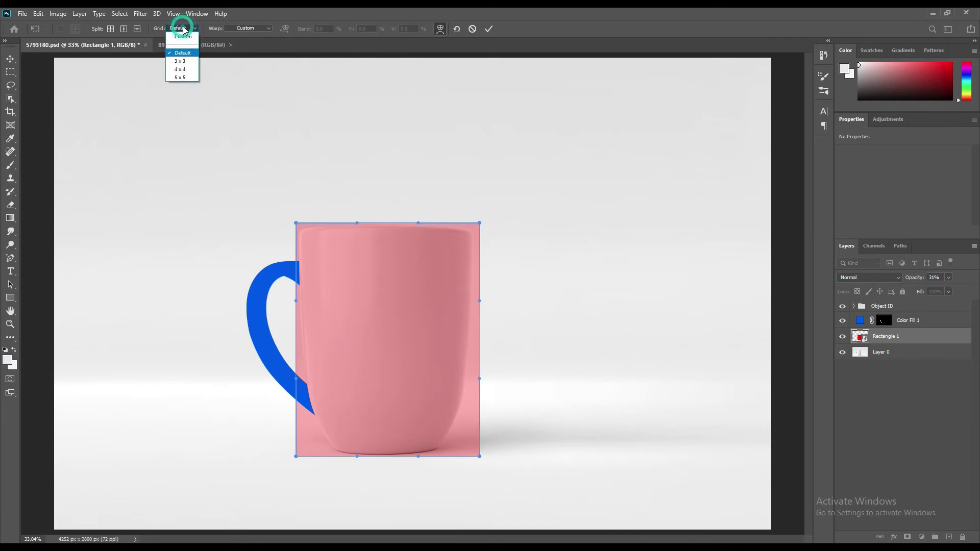
pyautogui.click(182, 31)
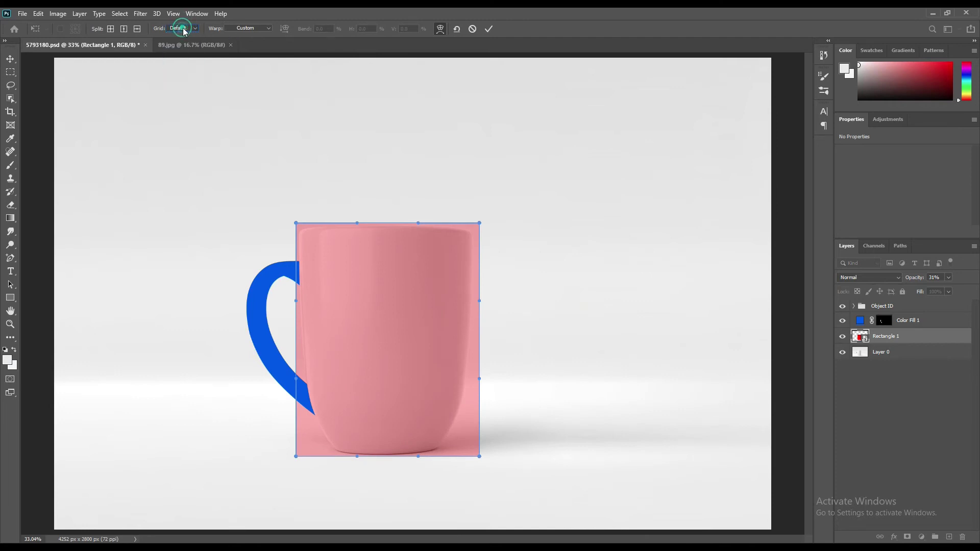
pyautogui.click(253, 29)
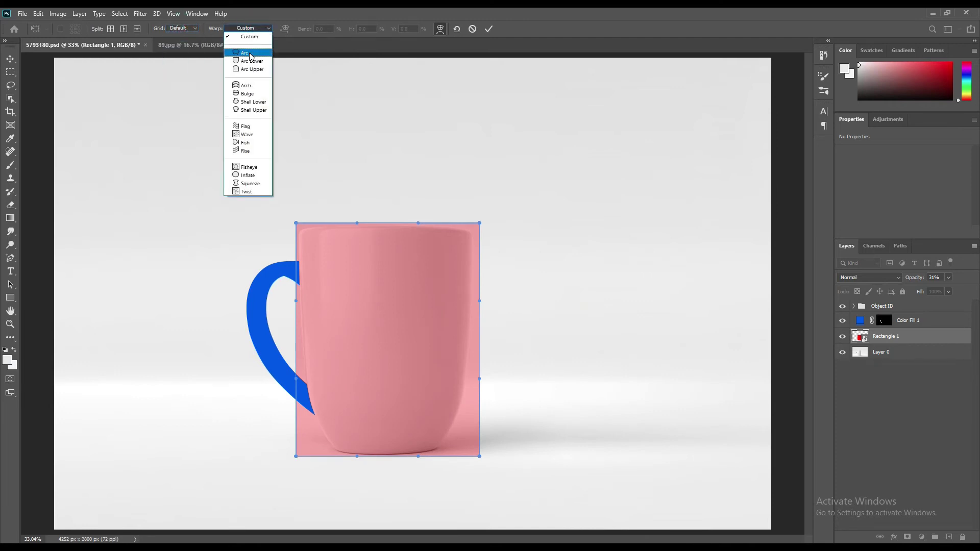
pyautogui.click(258, 86)
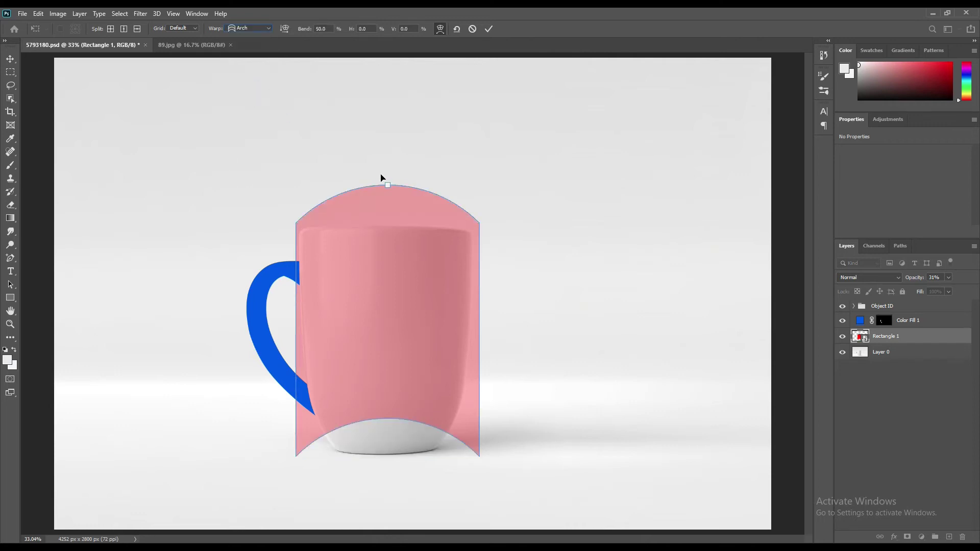
pyautogui.moveTo(388, 188); pyautogui.dragTo(387, 217)
pyautogui.click(255, 29)
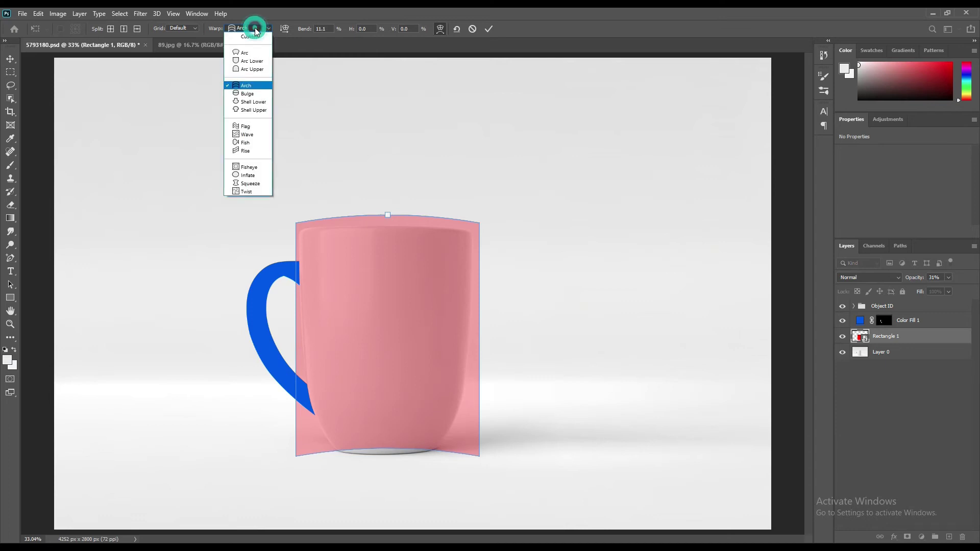
pyautogui.click(250, 93)
pyautogui.moveTo(388, 187); pyautogui.dragTo(388, 218)
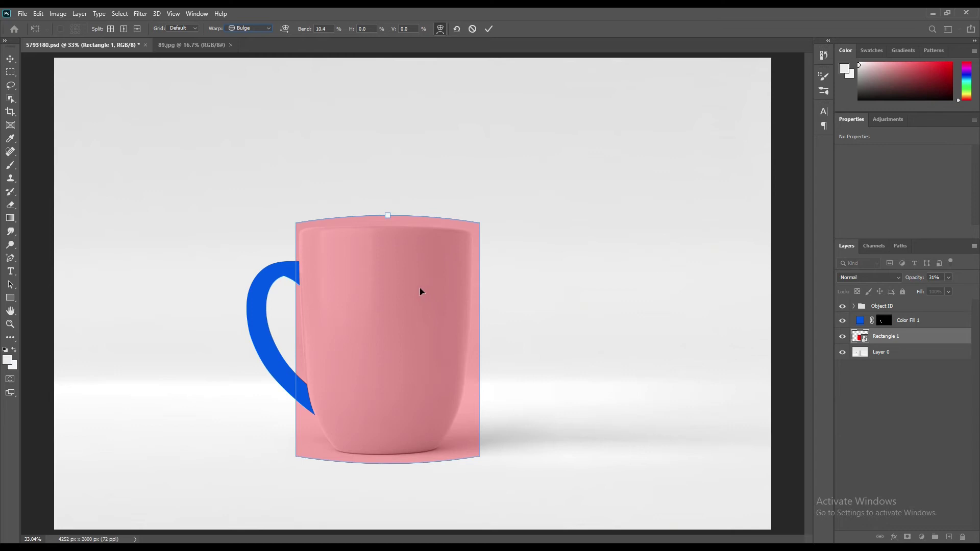
pyautogui.click(488, 29)
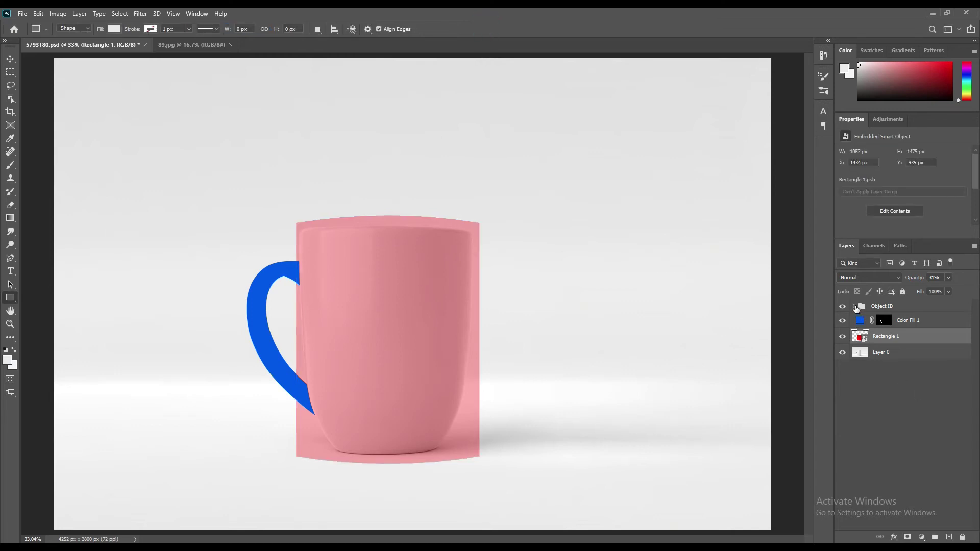
# Step: Mask Rectangle 1 to the Shape 1 mug body, move it above Color Fill 1, set 100% opacity
pyautogui.click(856, 307)
pyautogui.keyDown('ctrl'); pyautogui.click(869, 321); pyautogui.keyUp('ctrl')
pyautogui.click(854, 307)
pyautogui.click(908, 537)
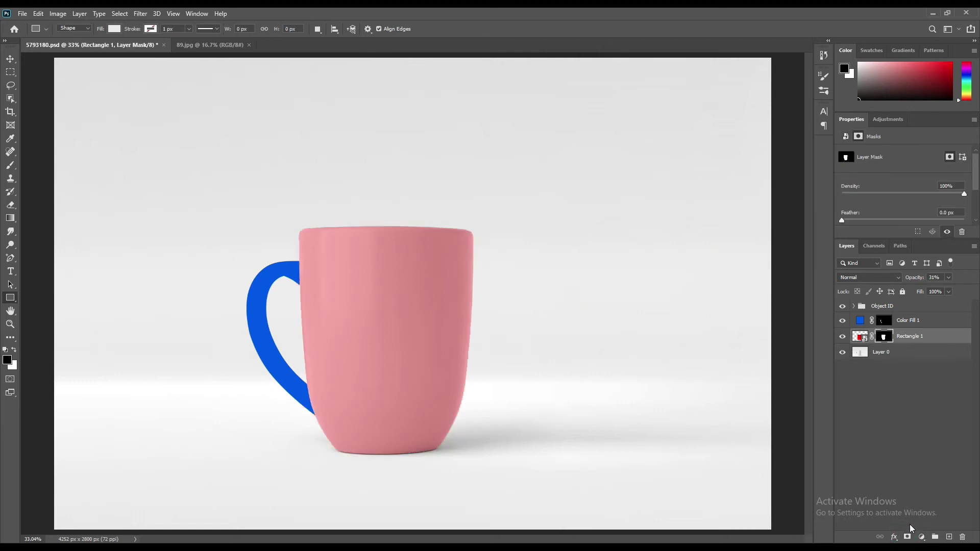
pyautogui.moveTo(912, 341); pyautogui.dragTo(917, 320)
pyautogui.moveTo(909, 281); pyautogui.dragTo(979, 292)
pyautogui.click(888, 399)
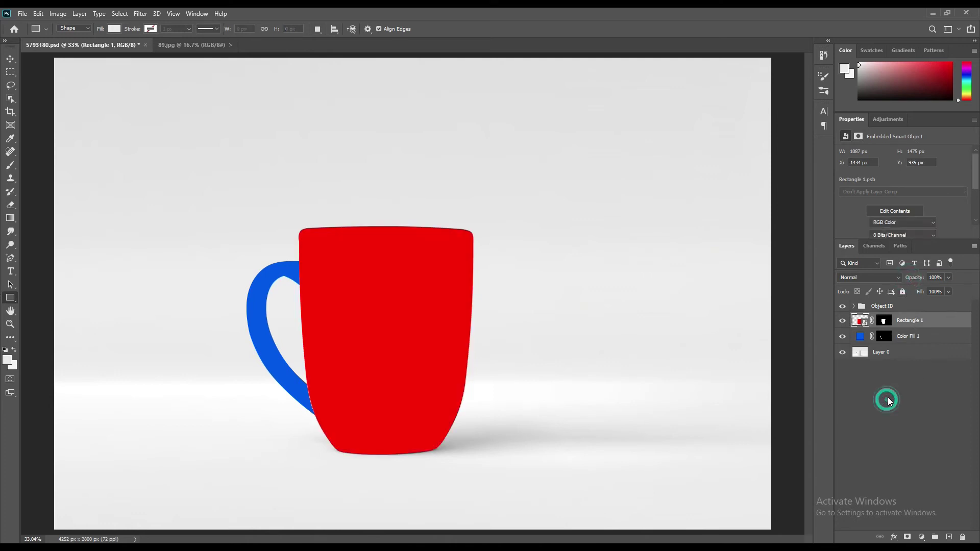
# Step: Open the Rectangle 1 smart object and drag the 89.jpg logo layer into it
pyautogui.doubleClick(864, 321)
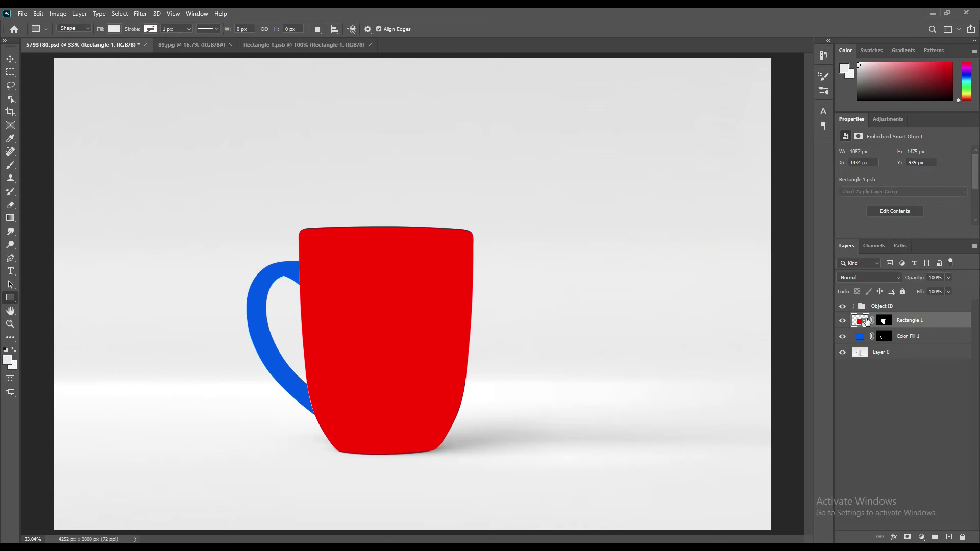
pyautogui.click(10, 60)
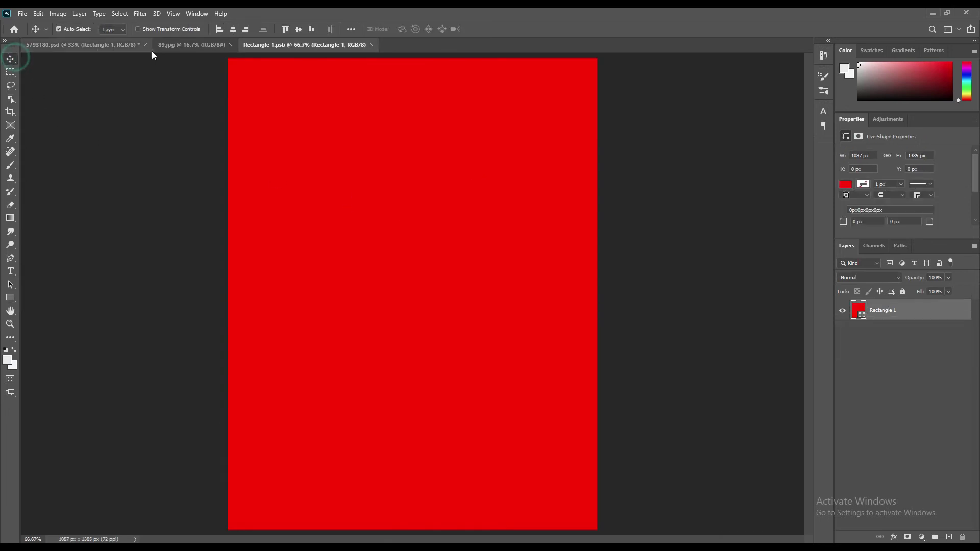
pyautogui.click(176, 45)
pyautogui.moveTo(887, 313); pyautogui.dragTo(398, 260)
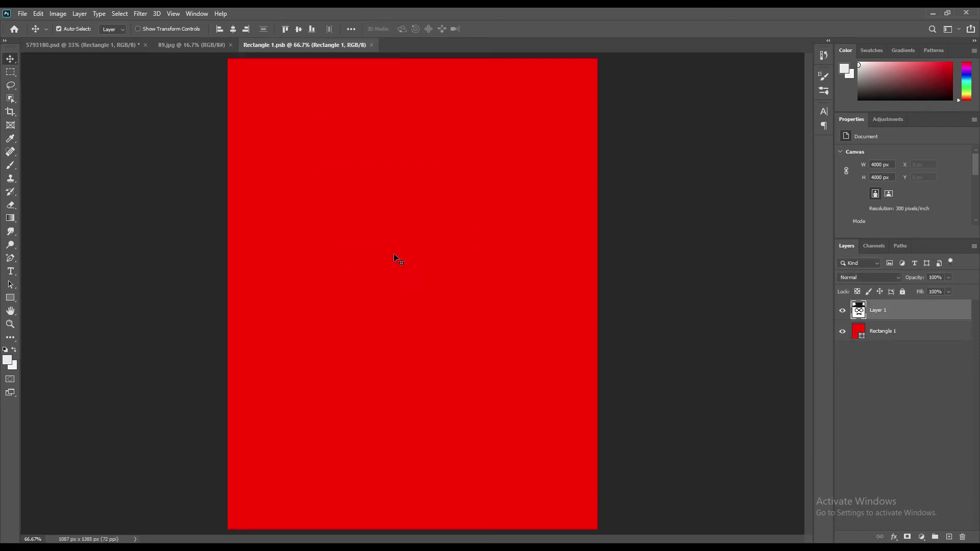
# Step: Scale the logo down to about 42% and reposition it to fit the canvas
pyautogui.hotkey('ctrl', 't')
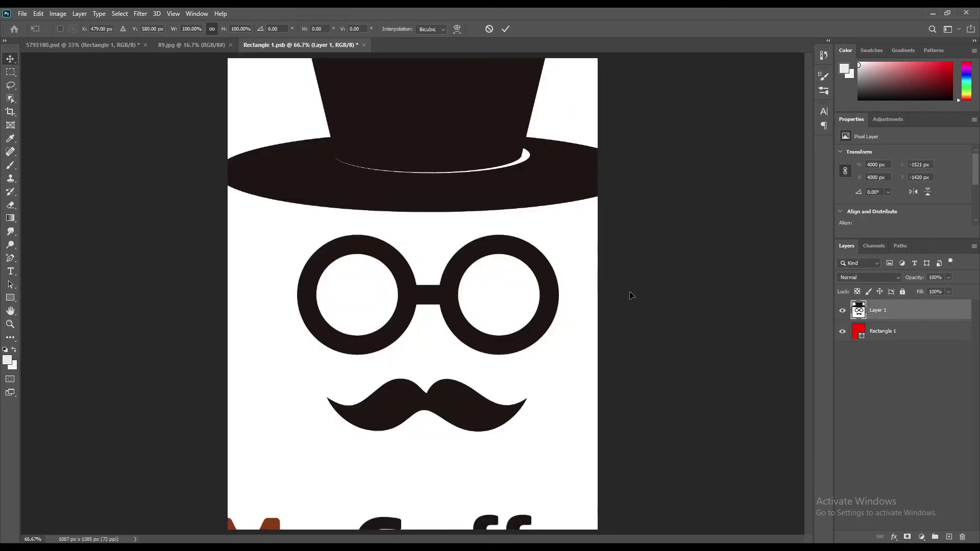
pyautogui.hotkey('ctrl', '-')
pyautogui.hotkey('ctrl', '-')
pyautogui.hotkey('ctrl', '-')
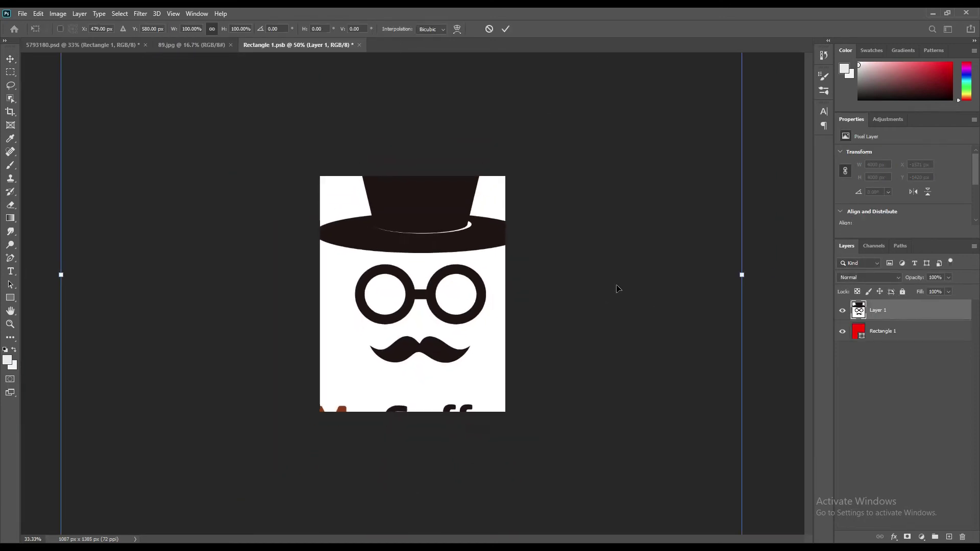
pyautogui.moveTo(661, 280); pyautogui.dragTo(455, 309)
pyautogui.moveTo(407, 377); pyautogui.dragTo(407, 425)
pyautogui.moveTo(437, 328); pyautogui.dragTo(438, 316)
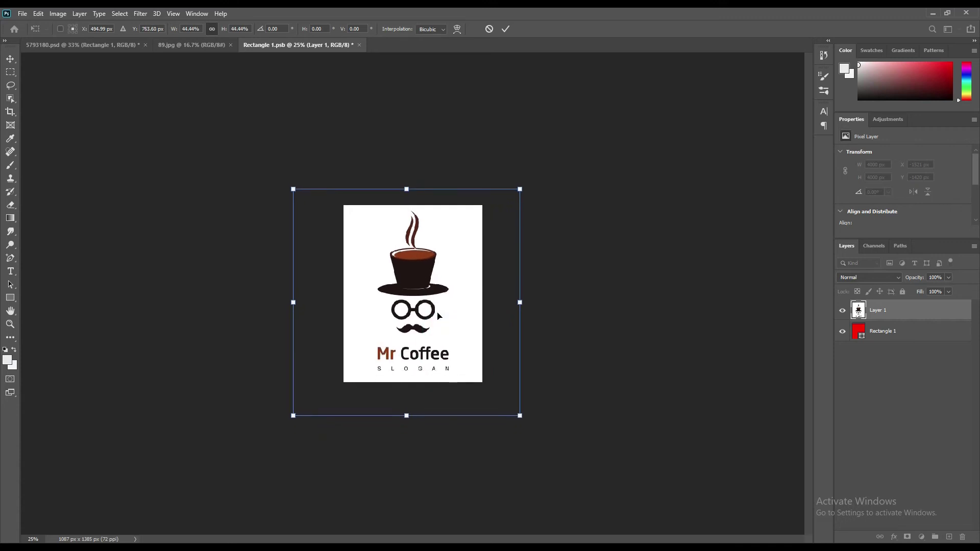
pyautogui.moveTo(409, 189); pyautogui.dragTo(409, 200)
pyautogui.moveTo(431, 260); pyautogui.dragTo(434, 255)
pyautogui.click(505, 29)
pyautogui.click(592, 195)
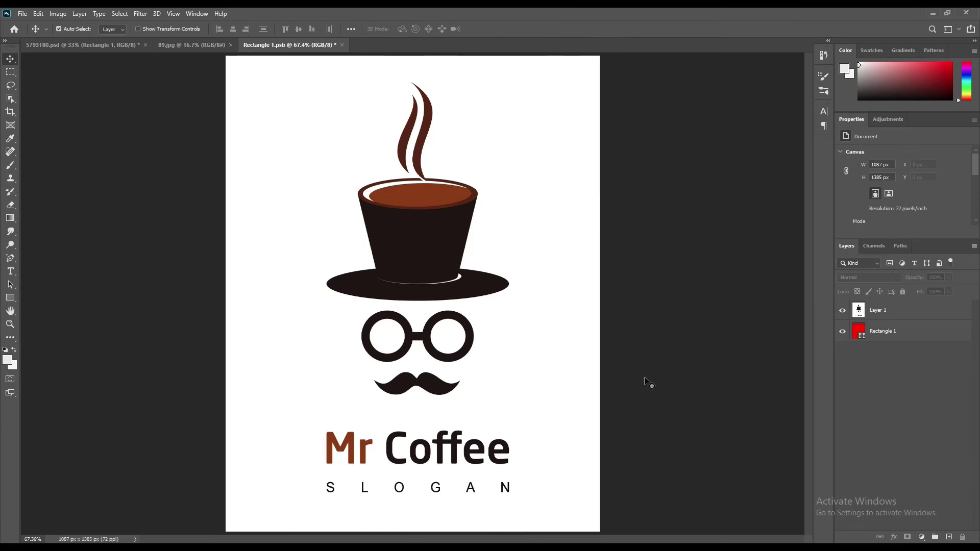
pyautogui.click(563, 305)
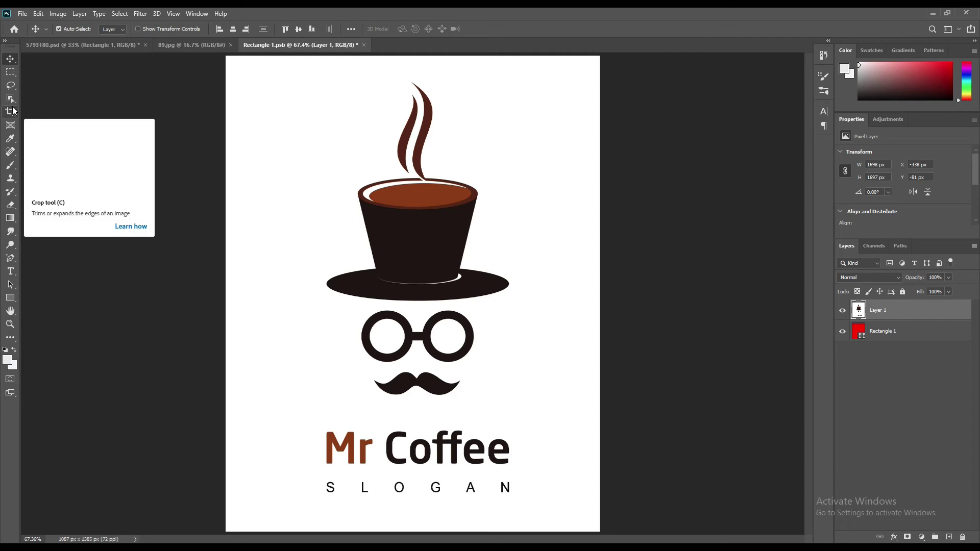
# Step: Set the logo layer's blend mode to Multiply
pyautogui.click(540, 206)
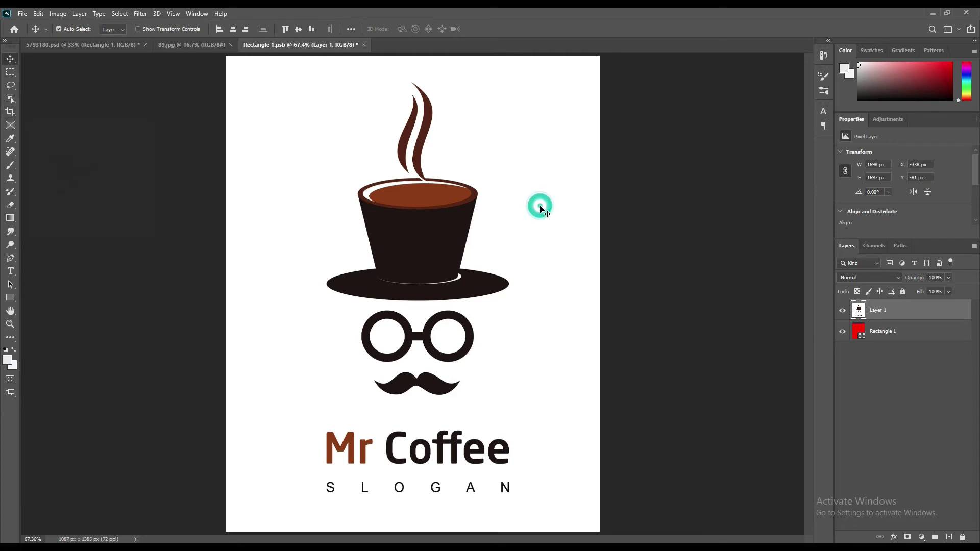
pyautogui.click(886, 281)
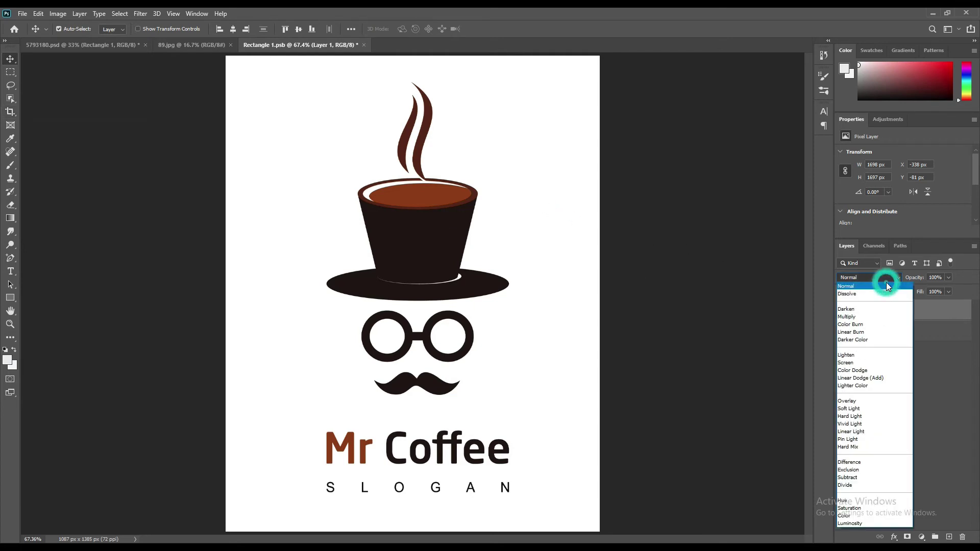
pyautogui.click(866, 317)
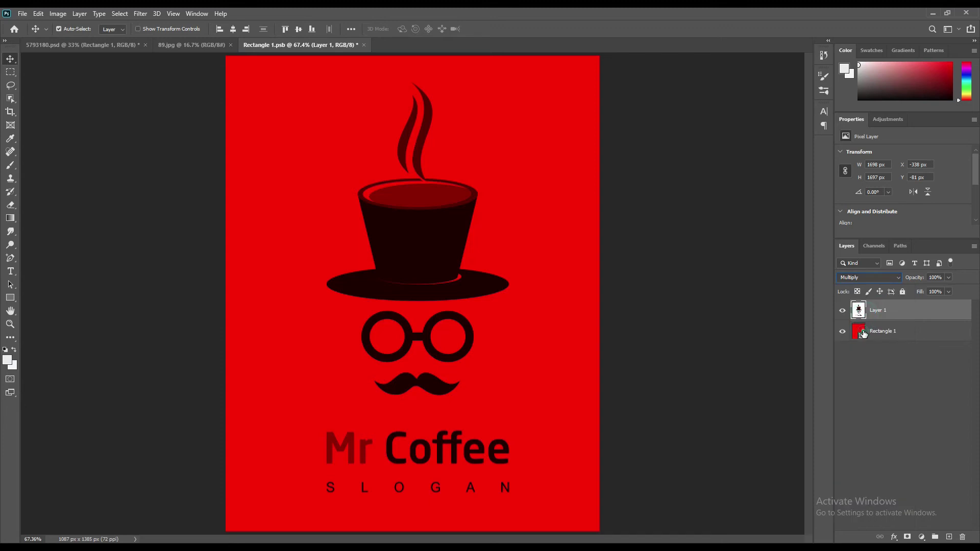
# Step: Change Rectangle 1's fill colour from red to yellow #ffca27
pyautogui.doubleClick(859, 331)
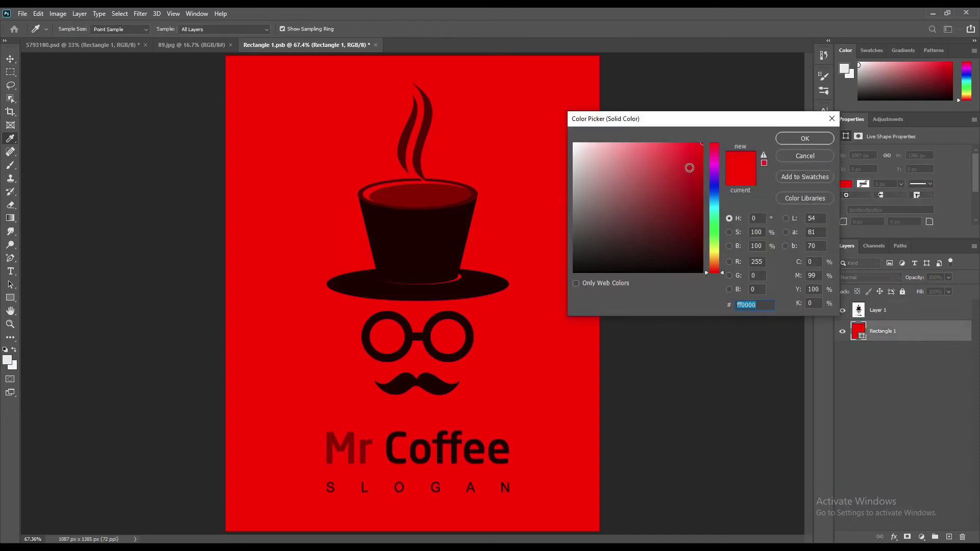
pyautogui.click(683, 144)
pyautogui.moveTo(714, 273); pyautogui.dragTo(713, 255)
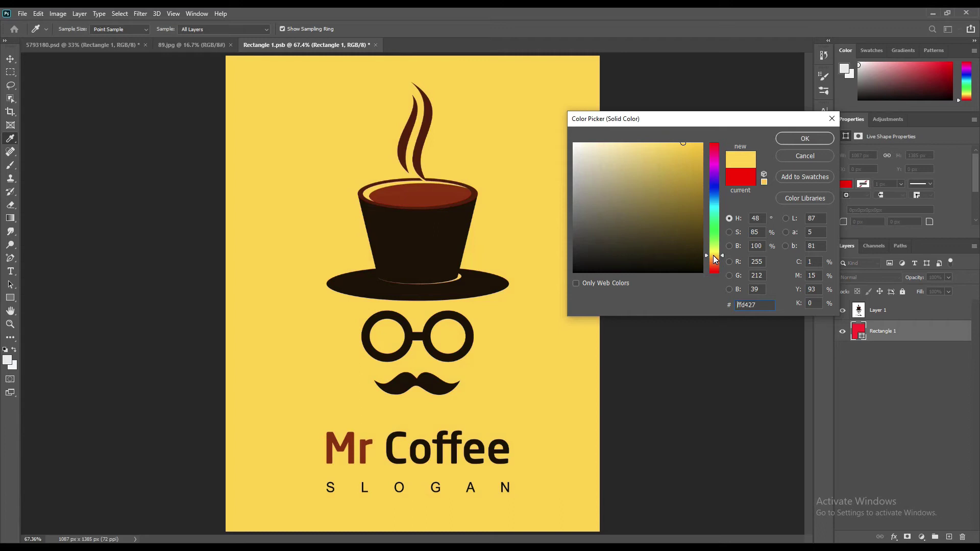
pyautogui.moveTo(712, 256)
pyautogui.mouseDown()
pyautogui.moveTo(716, 267)
pyautogui.moveTo(715, 256)
pyautogui.mouseUp()
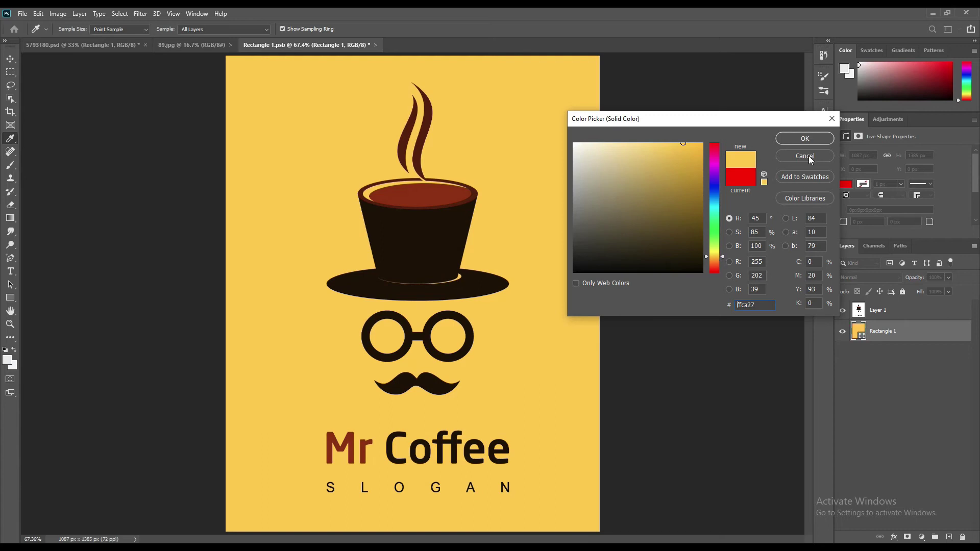
pyautogui.click(808, 140)
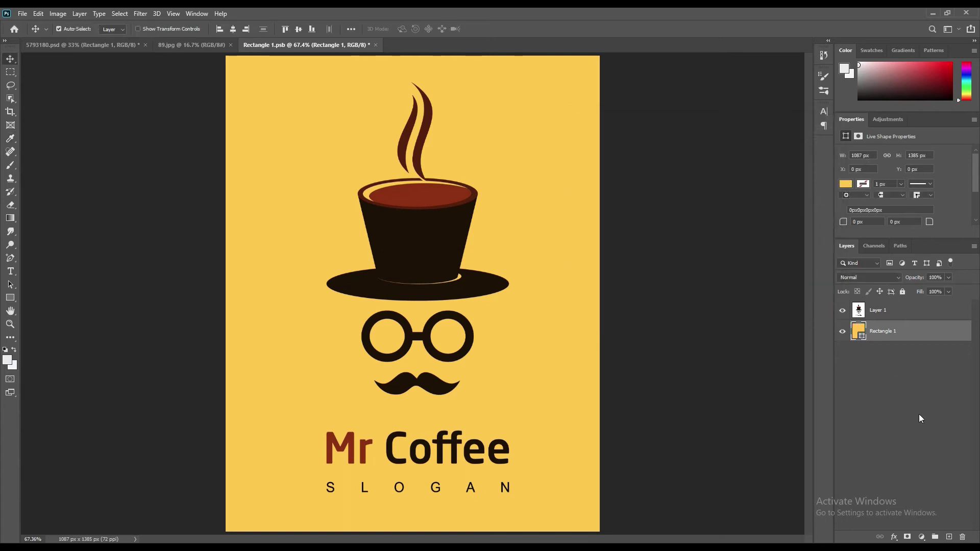
pyautogui.click(892, 381)
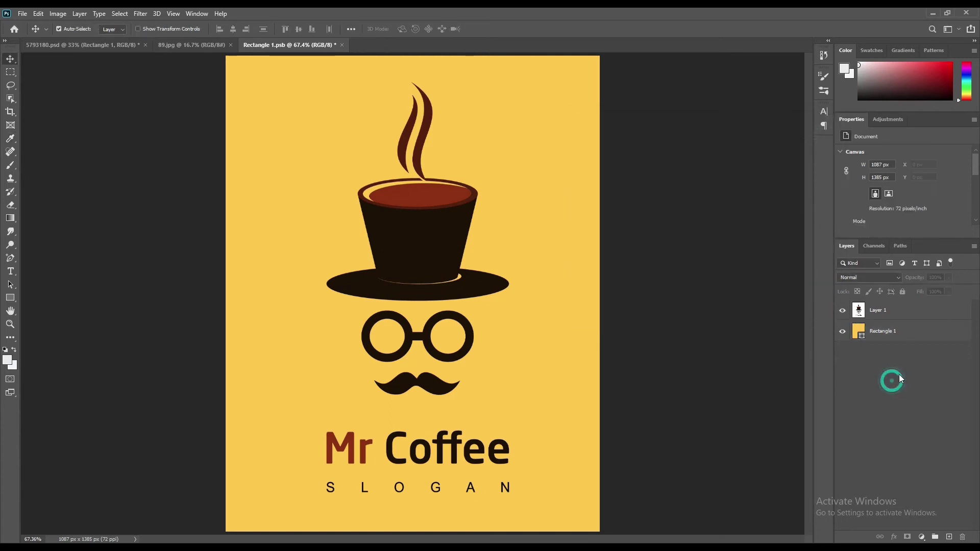
# Step: Save Rectangle 1.psb and return to the 5793180.psd mug document
pyautogui.click(23, 14)
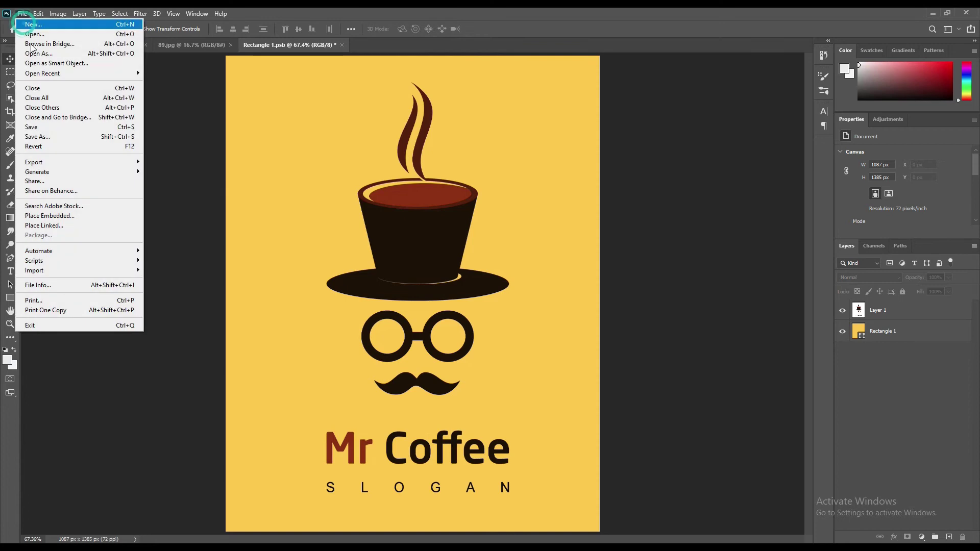
pyautogui.click(59, 128)
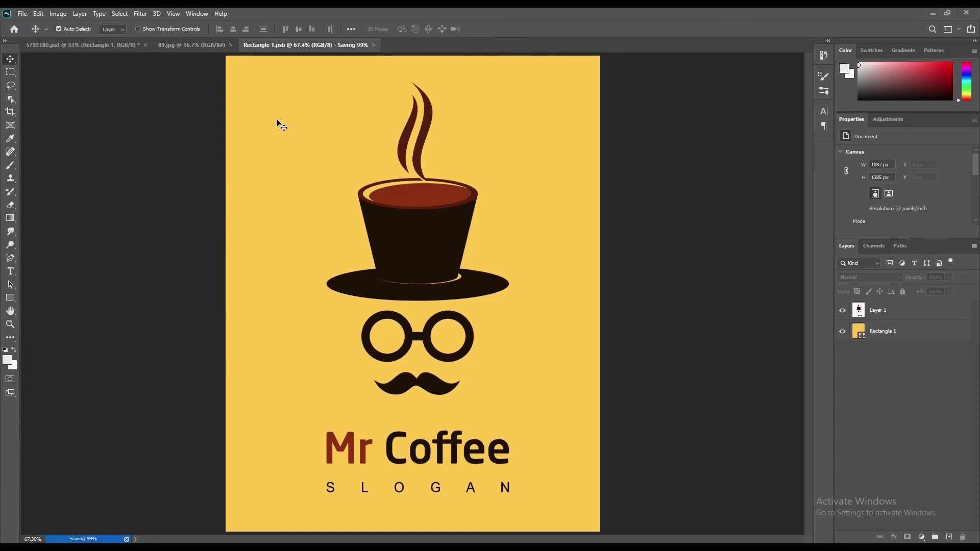
pyautogui.click(110, 44)
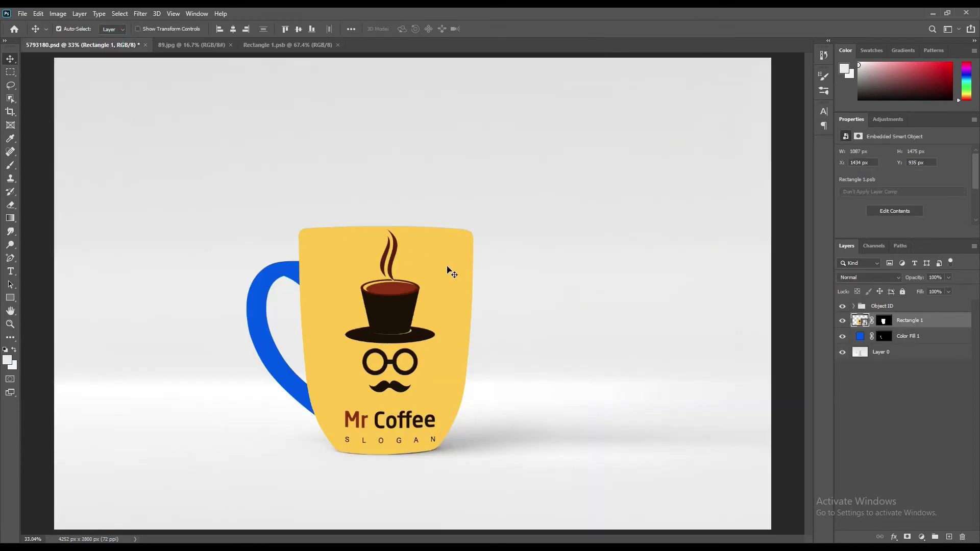
# Step: Recolour Color Fill 1 to coffee brown #8d2e01 and load the handle and mug body selections
pyautogui.doubleClick(861, 337)
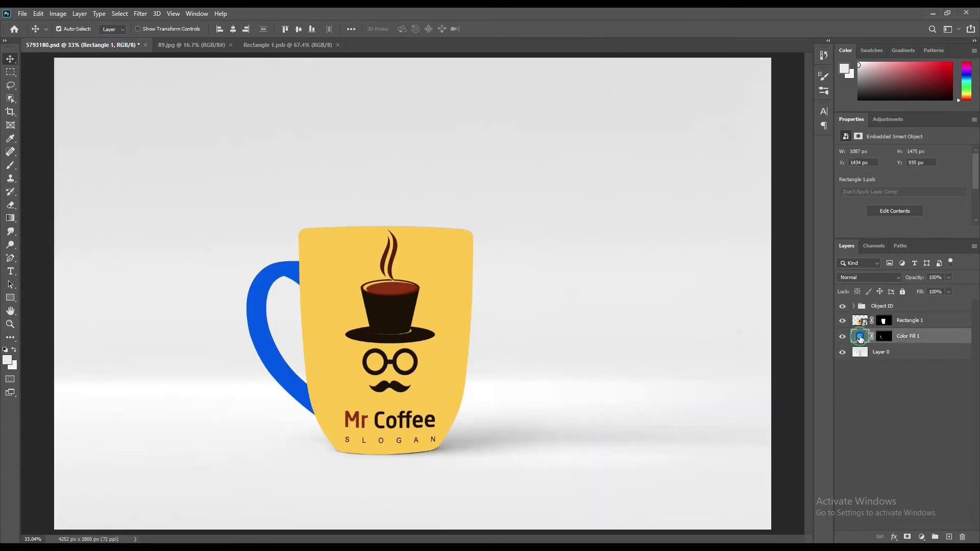
pyautogui.click(399, 283)
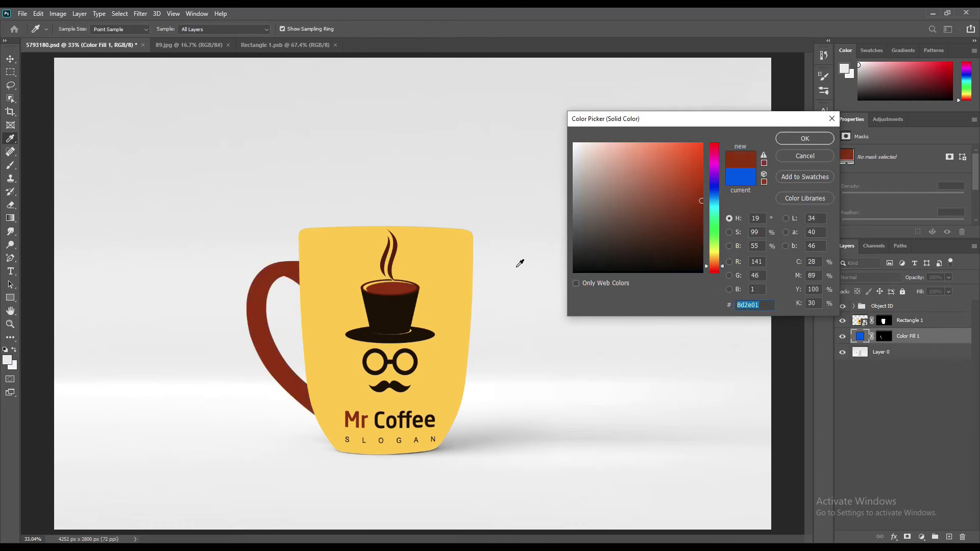
pyautogui.click(790, 139)
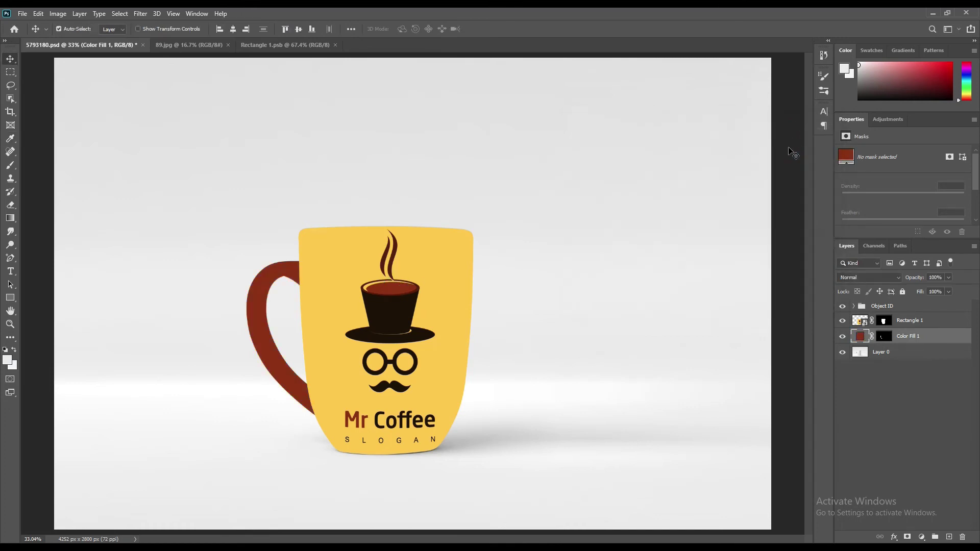
pyautogui.click(886, 382)
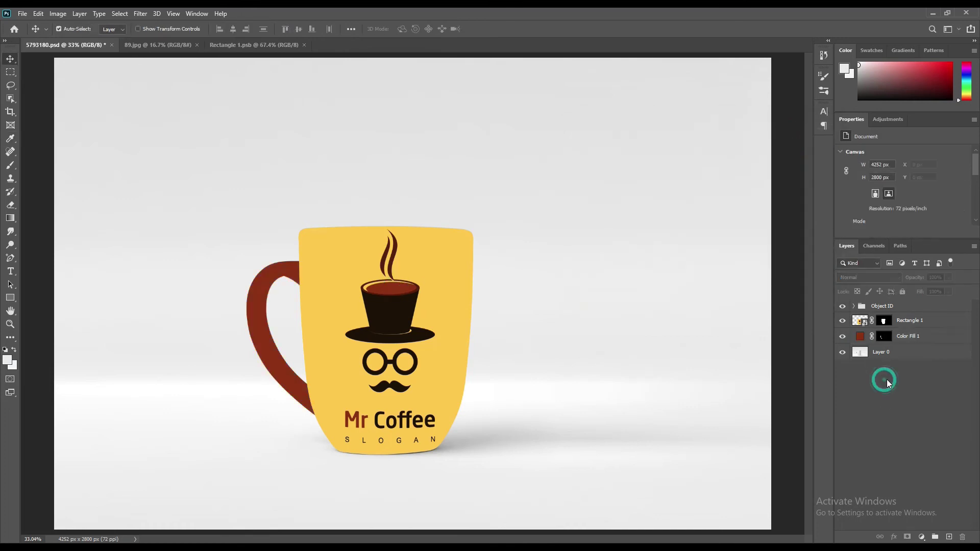
pyautogui.keyDown('ctrl'); pyautogui.click(885, 336); pyautogui.keyUp('ctrl')
pyautogui.keyDown('ctrl'); pyautogui.keyDown('shift'); pyautogui.click(884, 321); pyautogui.keyUp('shift'); pyautogui.keyUp('ctrl')
# Step: Copy the selected mug from Layer 0 to a new layer above Rectangle 1, then duplicate it twice
pyautogui.click(886, 354)
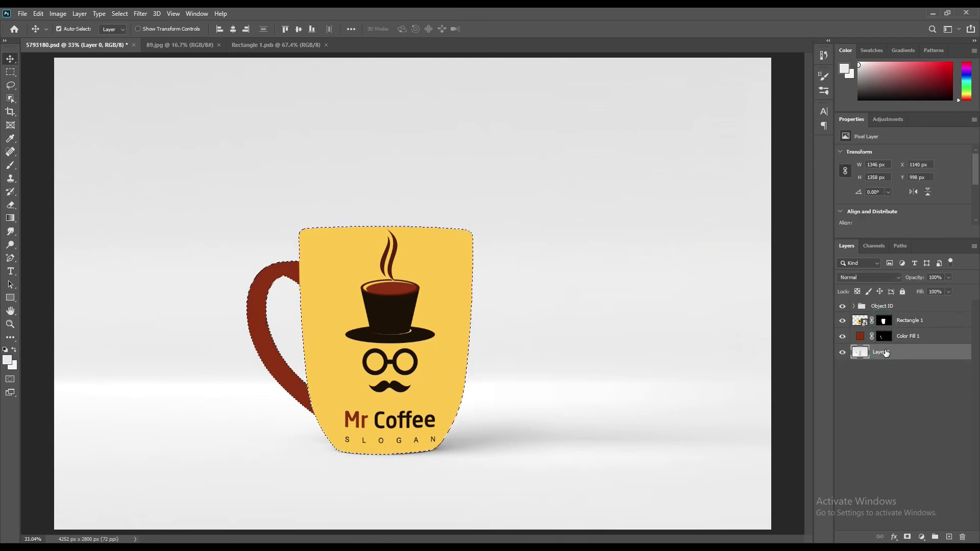
pyautogui.hotkey('ctrl', 'j')
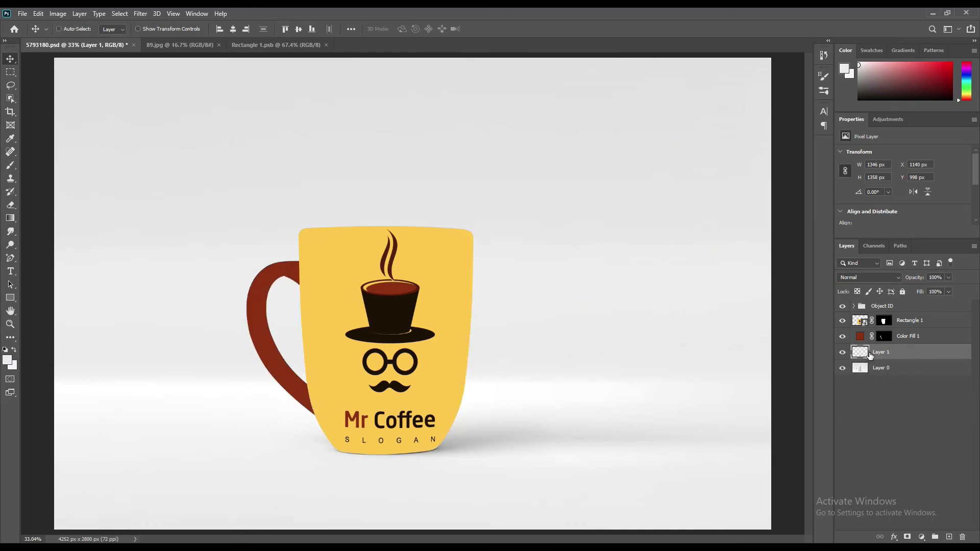
pyautogui.moveTo(869, 356); pyautogui.dragTo(900, 323)
pyautogui.hotkey('ctrl', 'j')
pyautogui.hotkey('ctrl', 'j')
# Step: Rename the three mug copies Light, Midtone and shadow
pyautogui.doubleClick(882, 323)
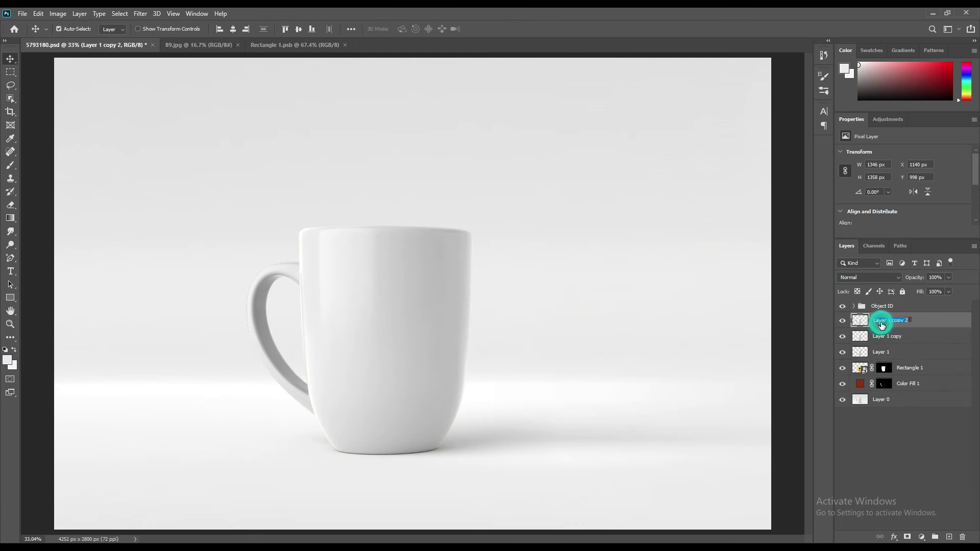
pyautogui.write('Light')
pyautogui.press('Return')
pyautogui.doubleClick(886, 337)
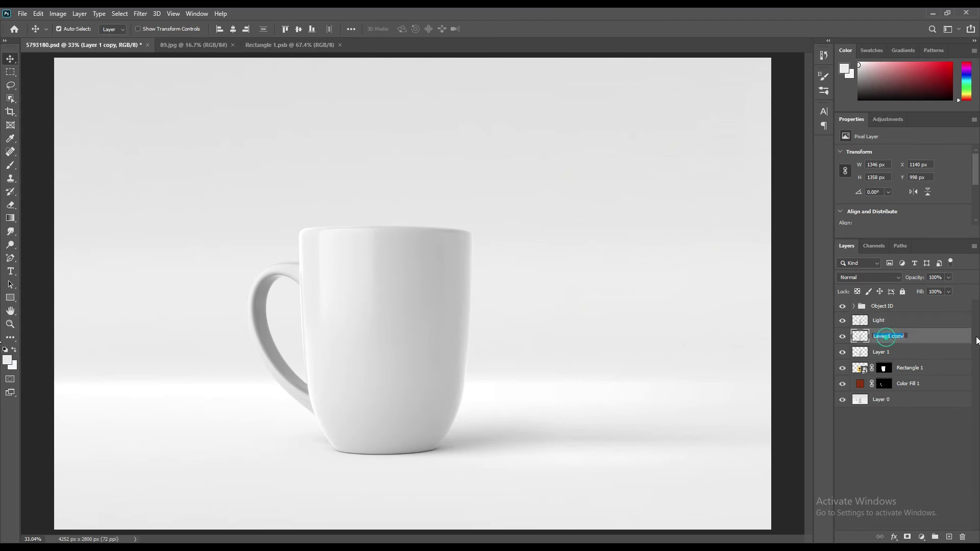
pyautogui.write('Midtone')
pyautogui.press('Return')
pyautogui.doubleClick(888, 352)
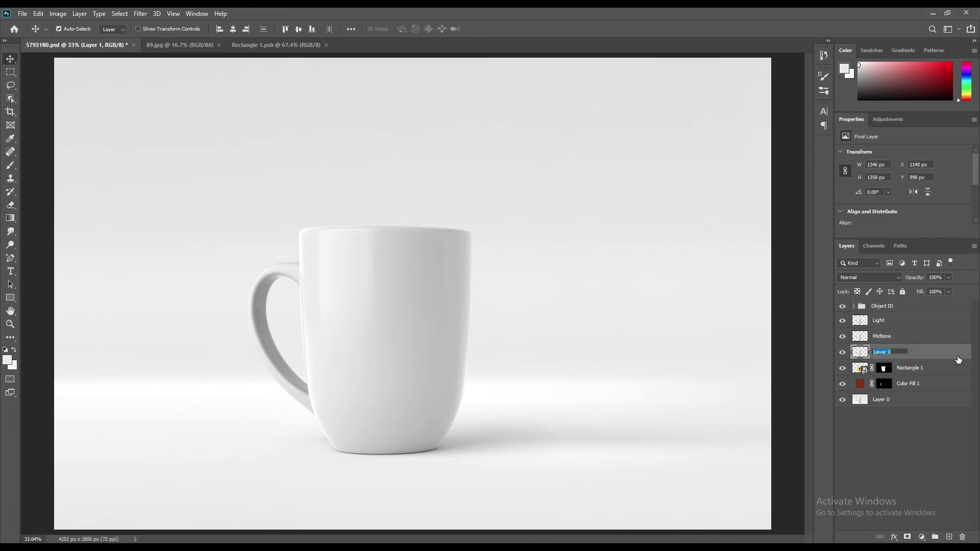
pyautogui.write('S')
pyautogui.write('hadow')
pyautogui.press('Return')
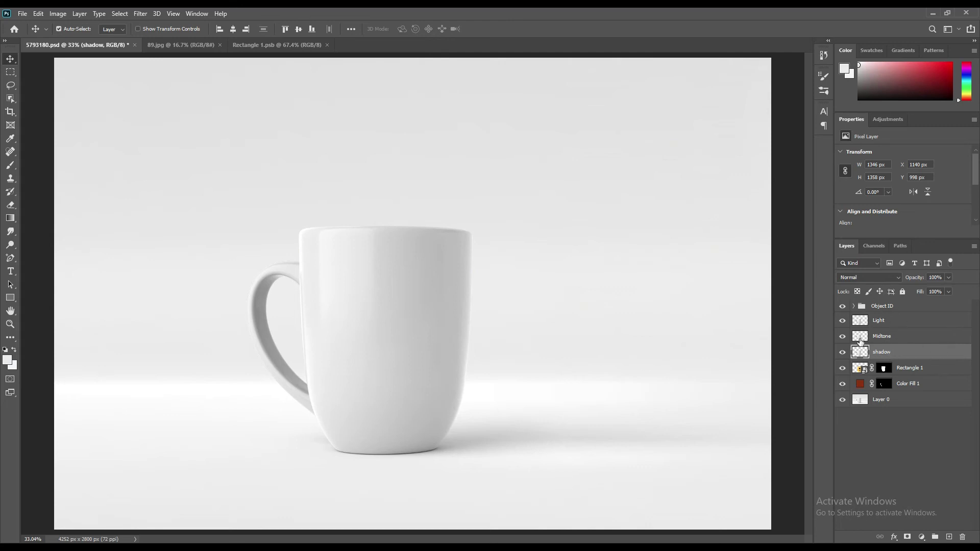
# Step: Set the shadow layer to Linear Burn and the Midtone layer to Linear Dodge (Add)
pyautogui.moveTo(843, 336); pyautogui.dragTo(843, 322)
pyautogui.click(869, 277)
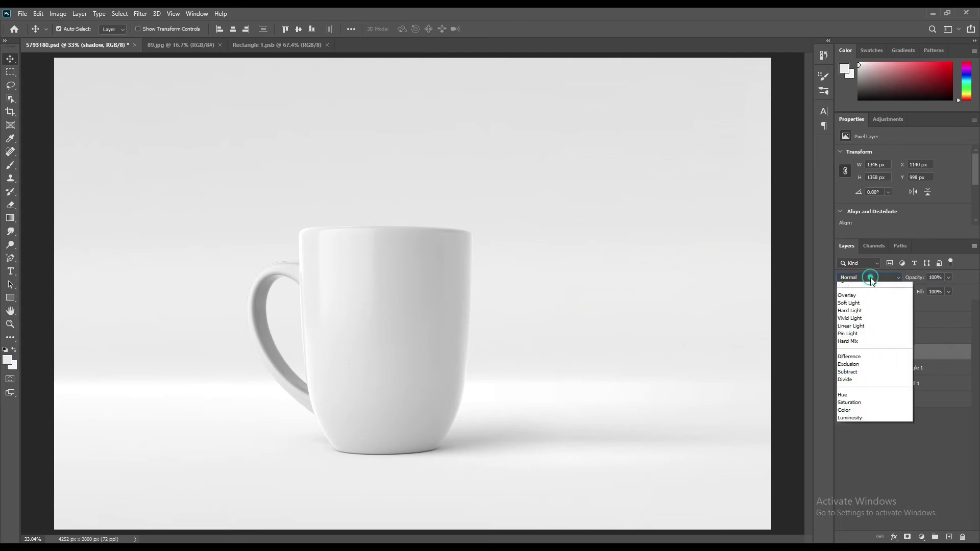
pyautogui.click(861, 333)
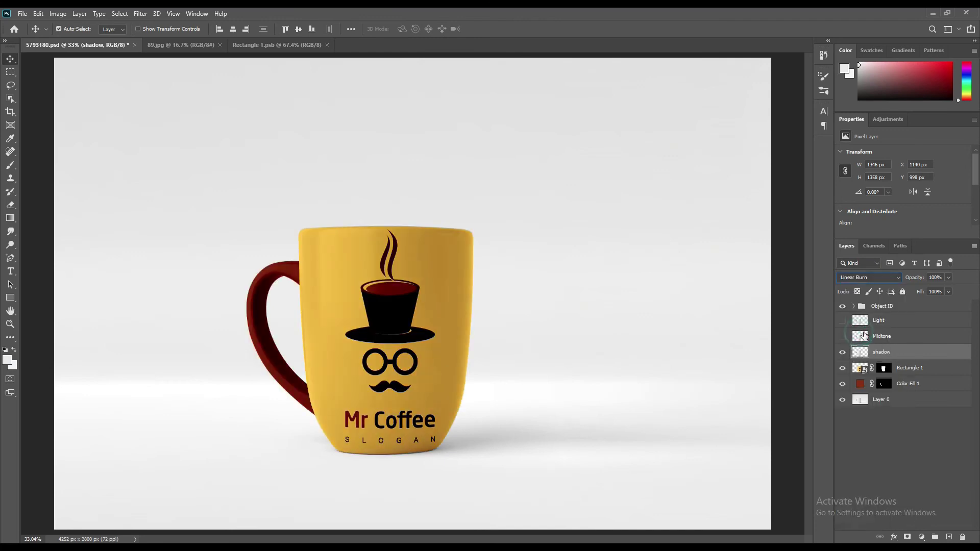
pyautogui.click(843, 336)
pyautogui.click(878, 341)
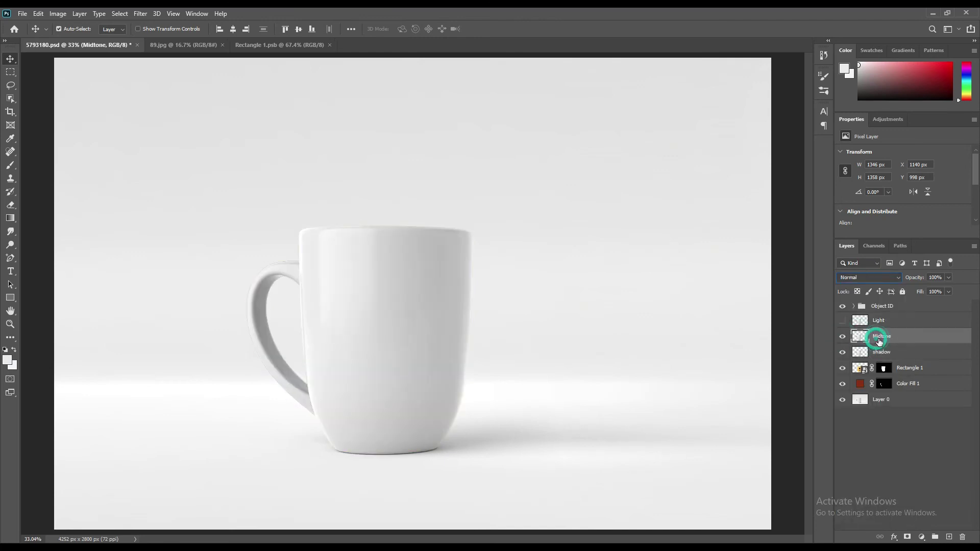
pyautogui.click(881, 278)
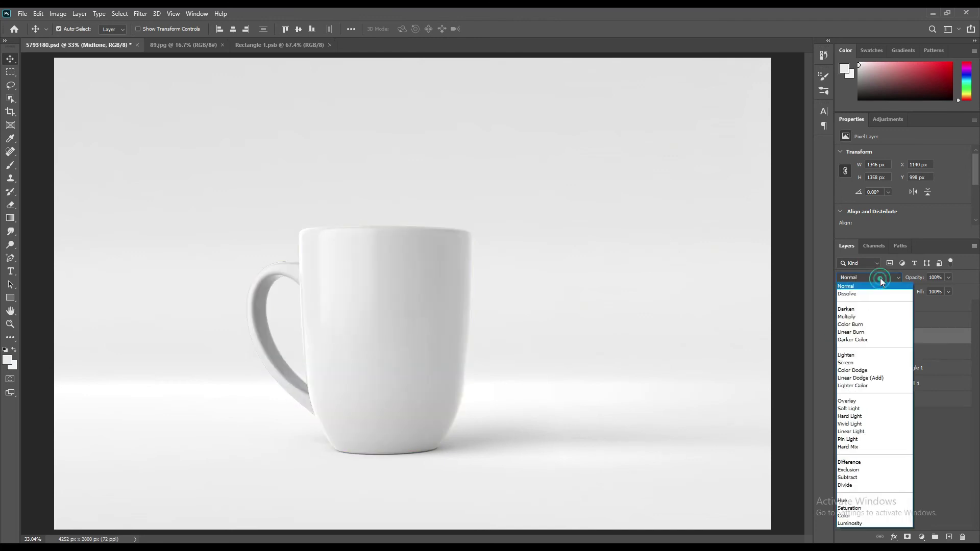
pyautogui.click(880, 379)
# Step: Apply Levels to Midtone with input black 205 and output white 75, then show Light
pyautogui.click(58, 13)
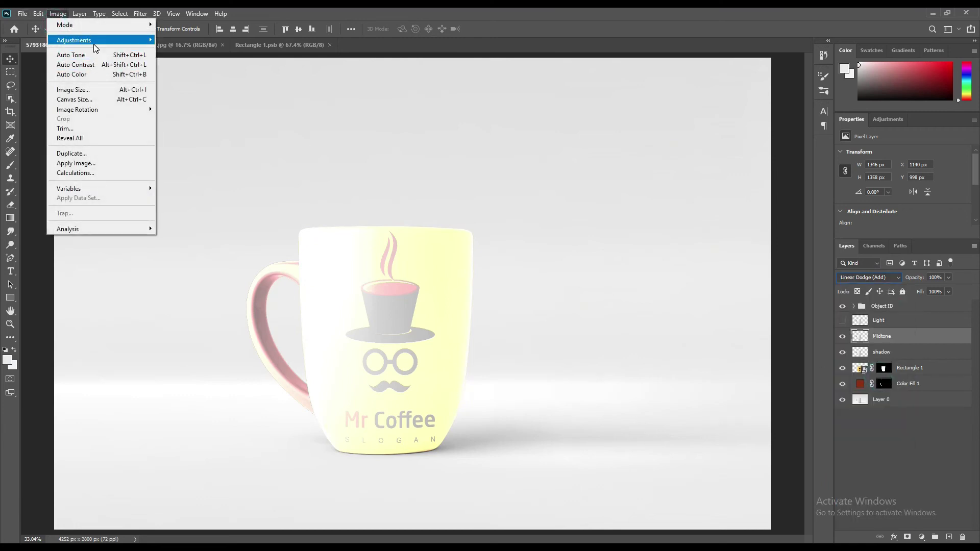
pyautogui.click(96, 40)
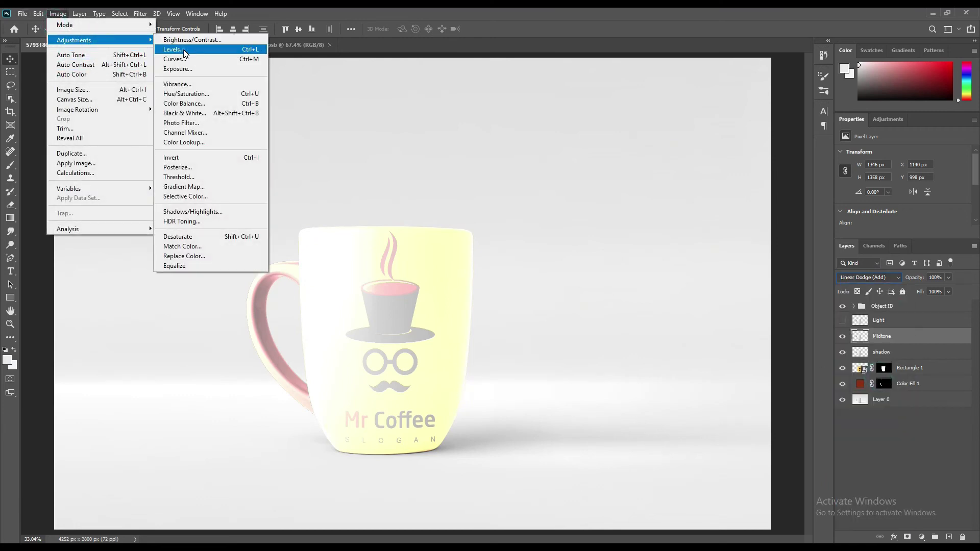
pyautogui.click(174, 50)
pyautogui.press('Up')
pyautogui.press('Up')
pyautogui.press('Up')
pyautogui.press('Up')
pyautogui.press('Up')
pyautogui.press('Up')
pyautogui.press('Up')
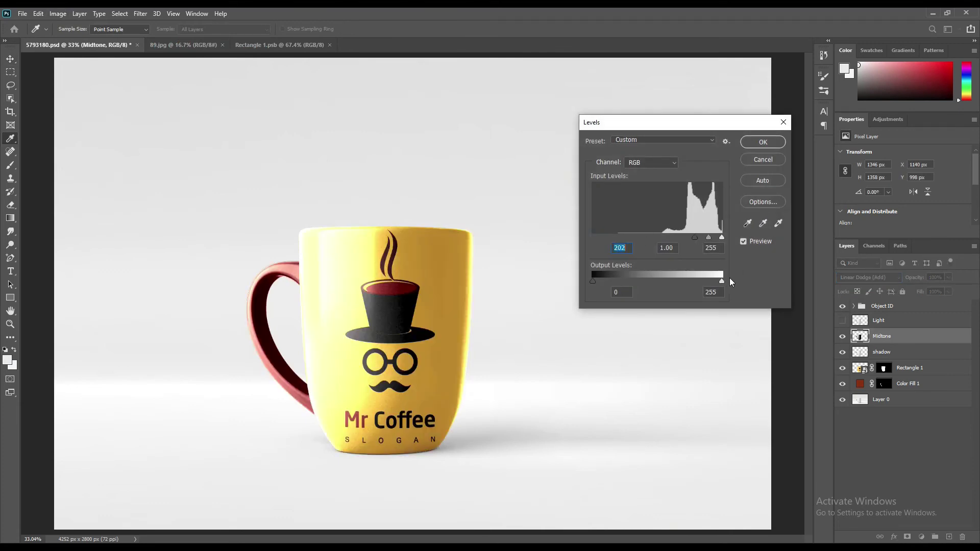
pyautogui.moveTo(706, 281); pyautogui.dragTo(671, 280)
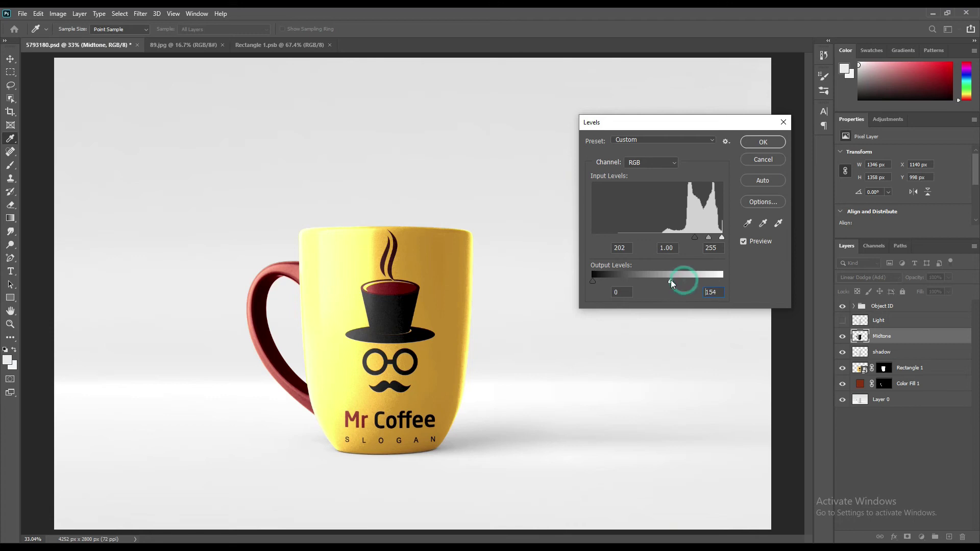
pyautogui.moveTo(698, 241); pyautogui.dragTo(630, 282)
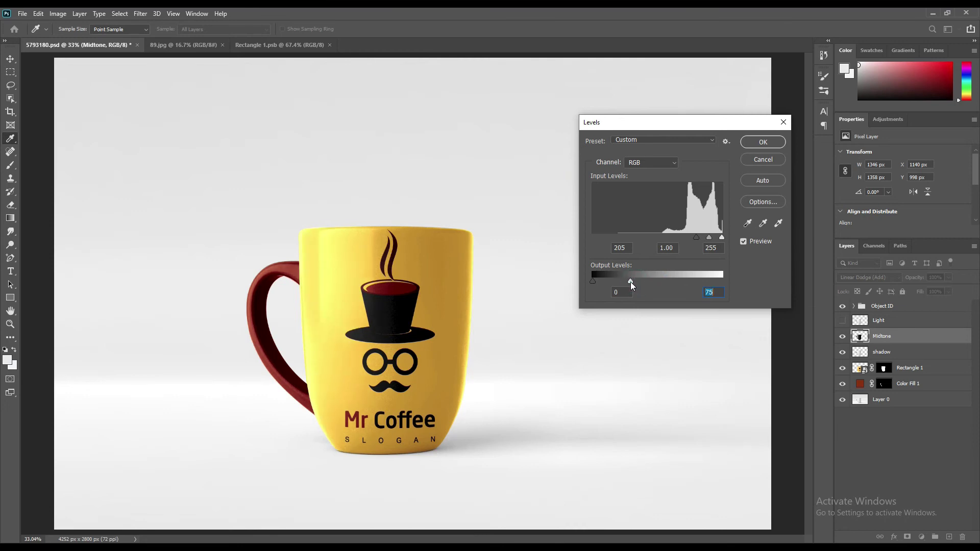
pyautogui.click(763, 141)
pyautogui.click(836, 320)
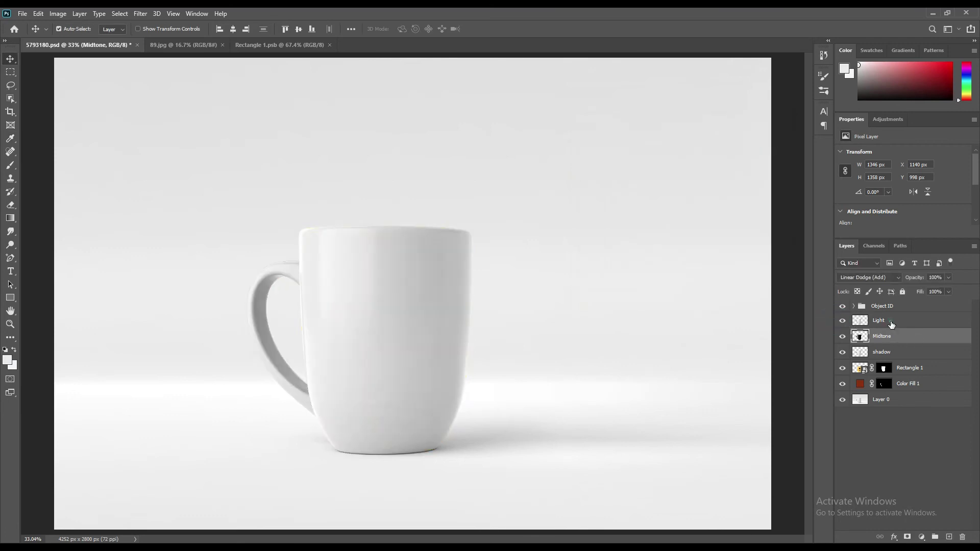
# Step: Set Light to Screen mode and apply Levels with input black 205 and output white 172
pyautogui.click(879, 320)
pyautogui.click(870, 277)
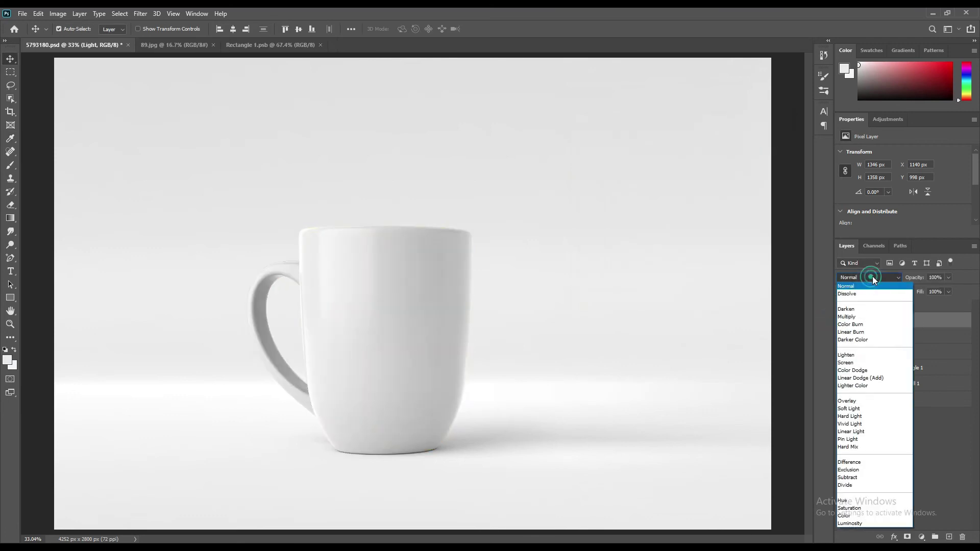
pyautogui.click(848, 364)
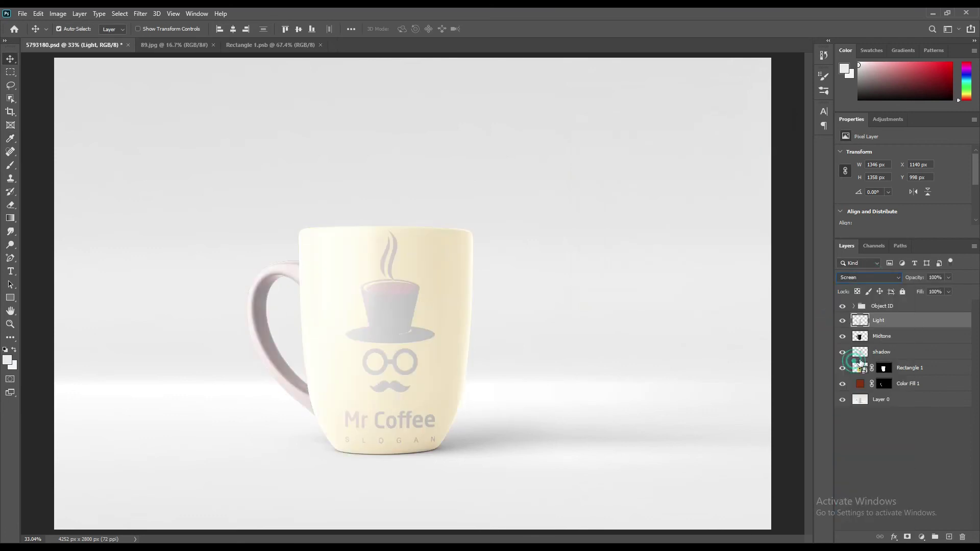
pyautogui.click(58, 13)
pyautogui.moveTo(95, 36)
pyautogui.click(179, 49)
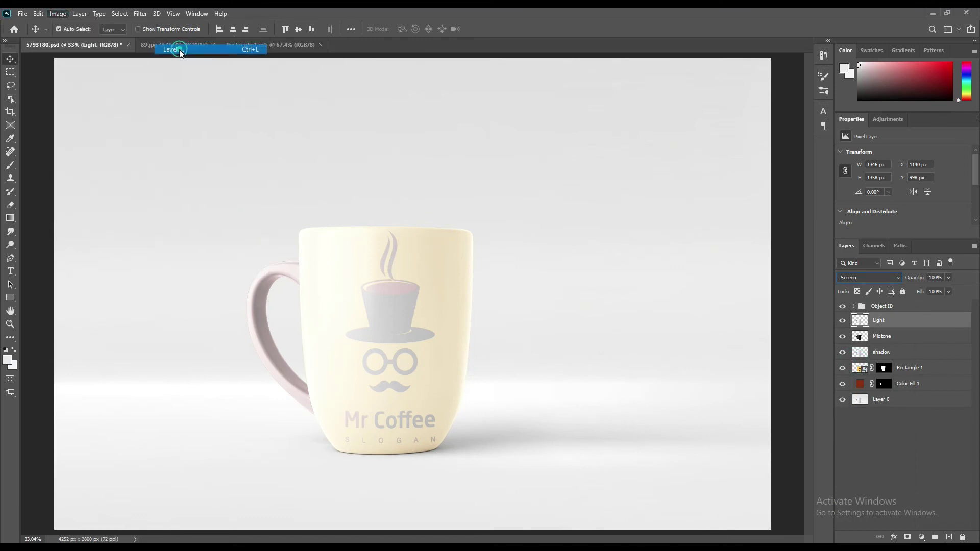
pyautogui.moveTo(593, 238); pyautogui.dragTo(697, 238)
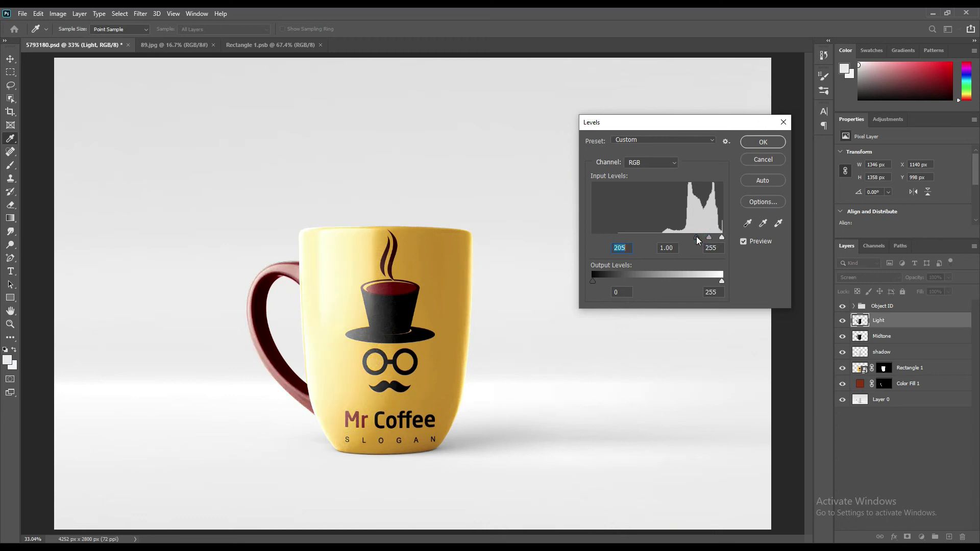
pyautogui.moveTo(721, 280); pyautogui.dragTo(681, 281)
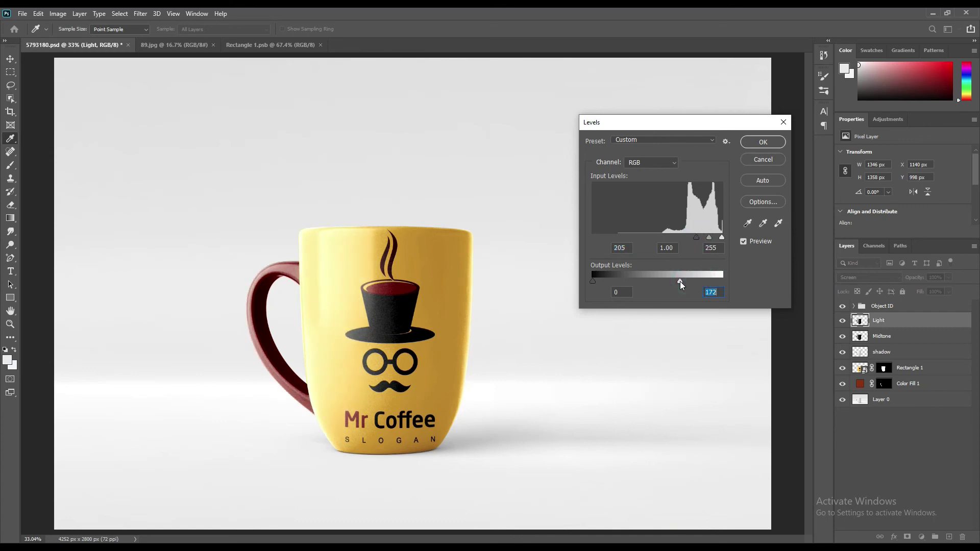
pyautogui.click(696, 237)
pyautogui.click(761, 142)
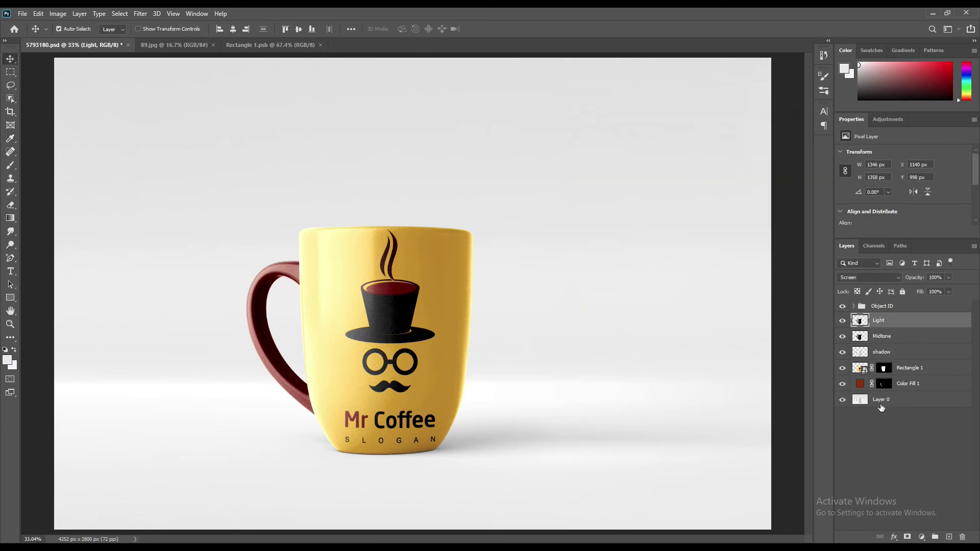
# Step: Group Light, Midtone and shadow into a new group named FX
pyautogui.keyDown('shift'); pyautogui.click(895, 353); pyautogui.keyUp('shift')
pyautogui.moveTo(896, 353); pyautogui.dragTo(935, 538)
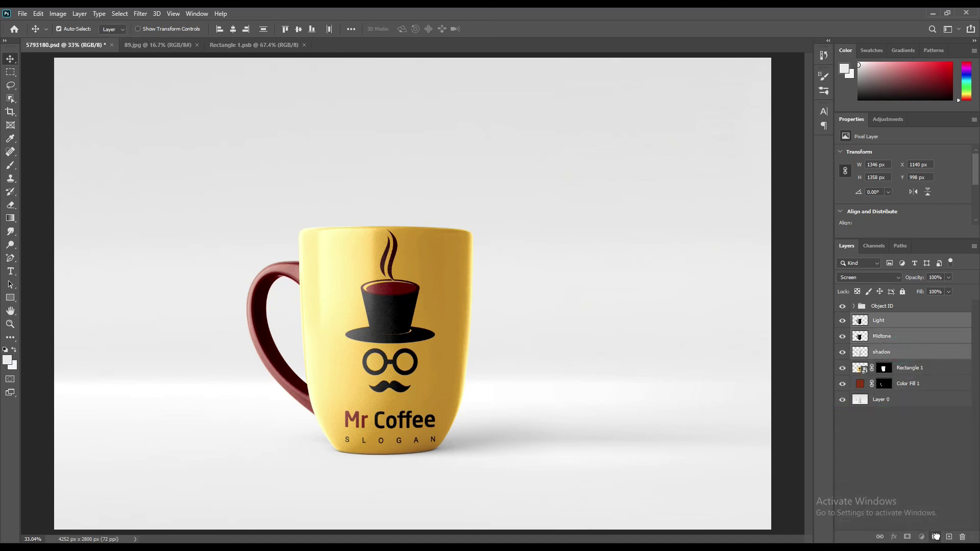
pyautogui.doubleClick(880, 319)
pyautogui.write('FX')
pyautogui.press('Return')
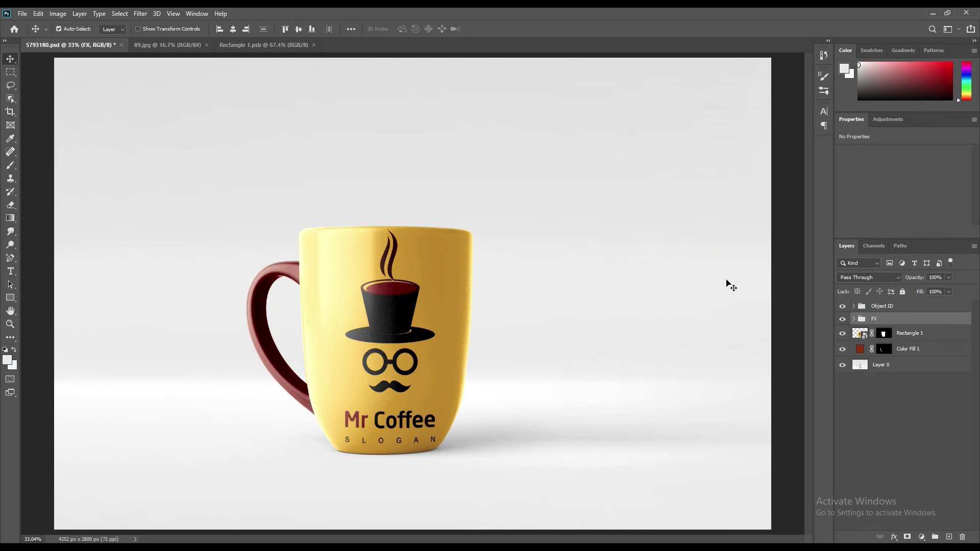
# Step: Add a Solid Color fill above Layer 0 sampled pale yellow from the mug, blended in Linear Burn
pyautogui.click(902, 364)
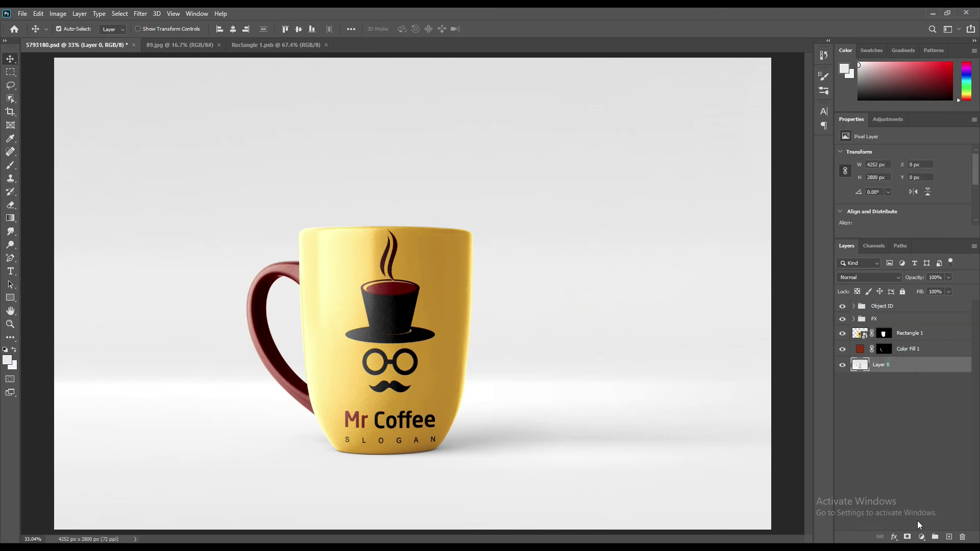
pyautogui.click(922, 537)
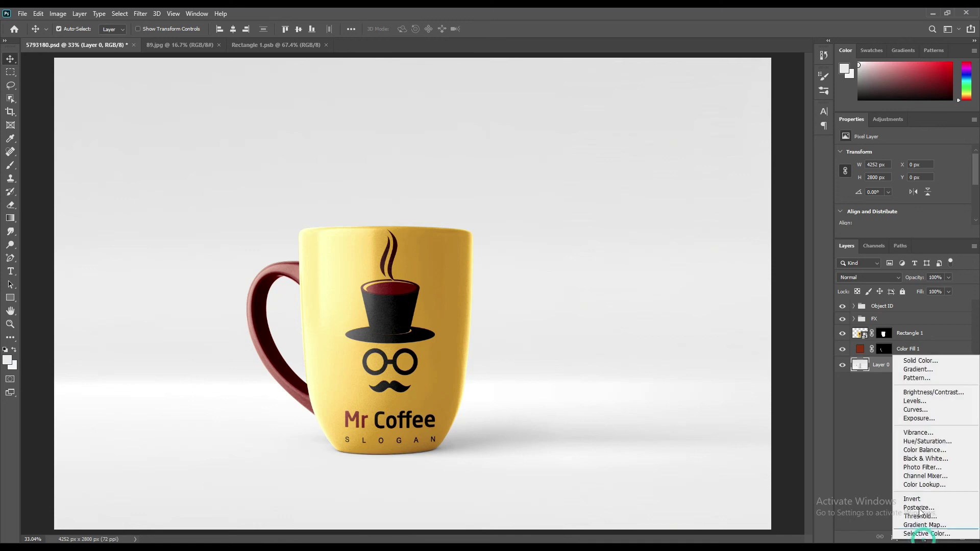
pyautogui.click(928, 361)
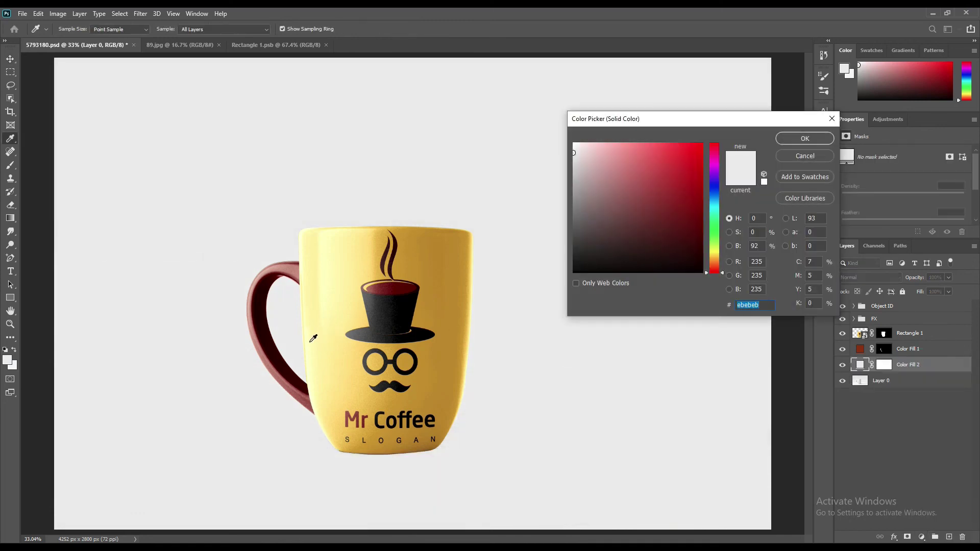
pyautogui.click(311, 342)
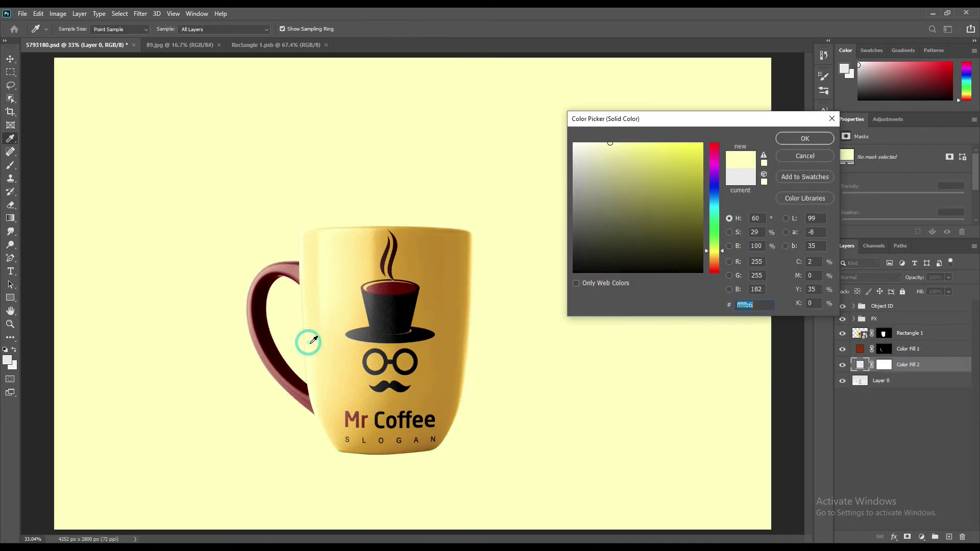
pyautogui.click(789, 137)
pyautogui.click(866, 278)
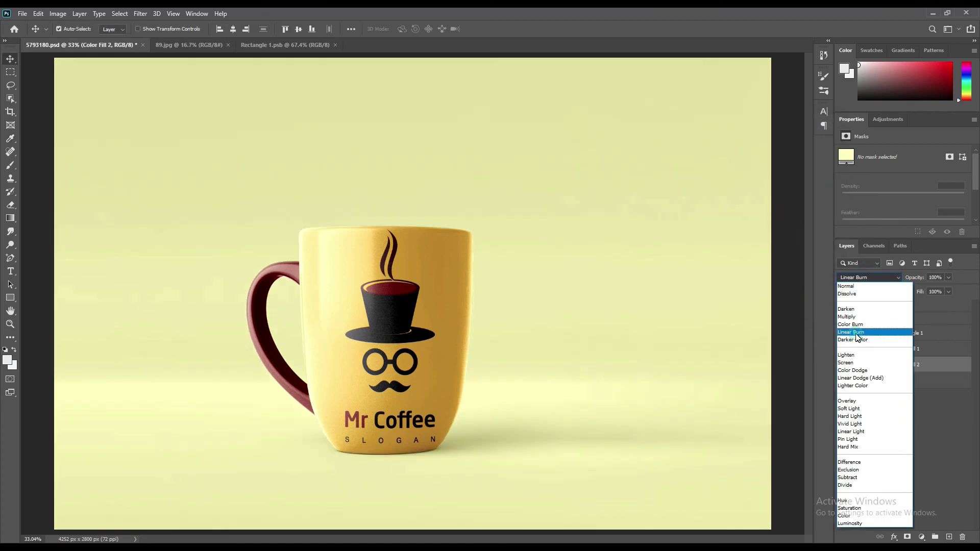
pyautogui.click(856, 333)
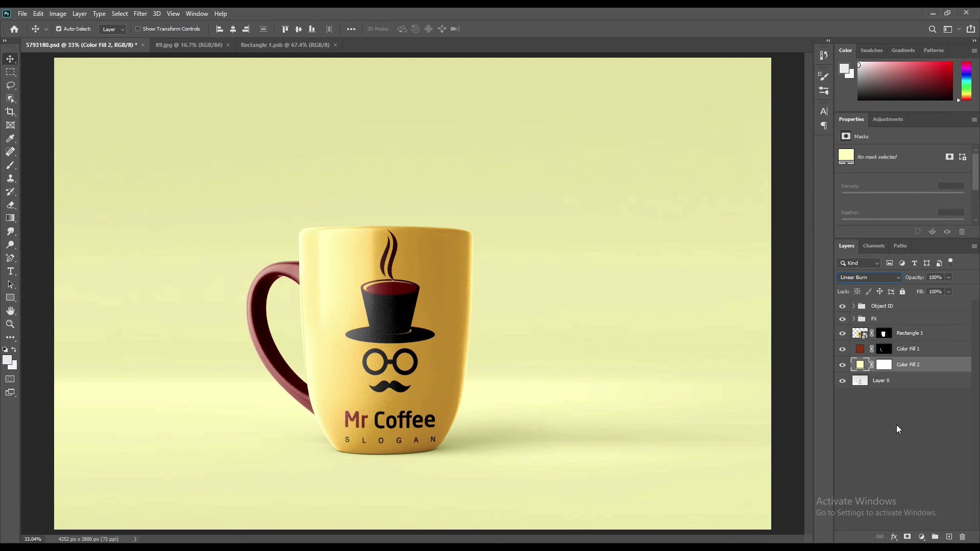
# Step: Refine Color Fill 2's pale yellow shade for the background
pyautogui.click(900, 427)
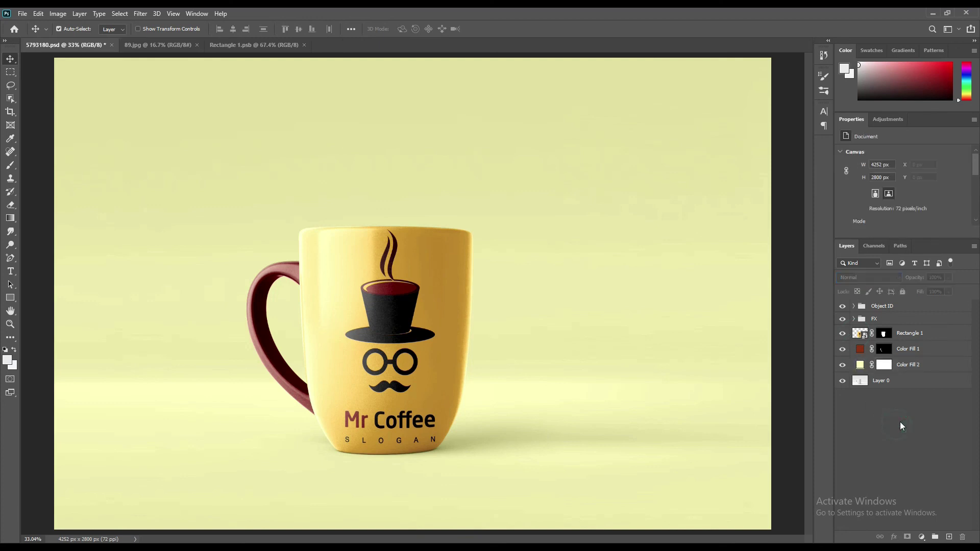
pyautogui.doubleClick(860, 366)
pyautogui.moveTo(622, 146)
pyautogui.mouseDown()
pyautogui.moveTo(613, 145)
pyautogui.moveTo(646, 141)
pyautogui.moveTo(613, 139)
pyautogui.mouseUp()
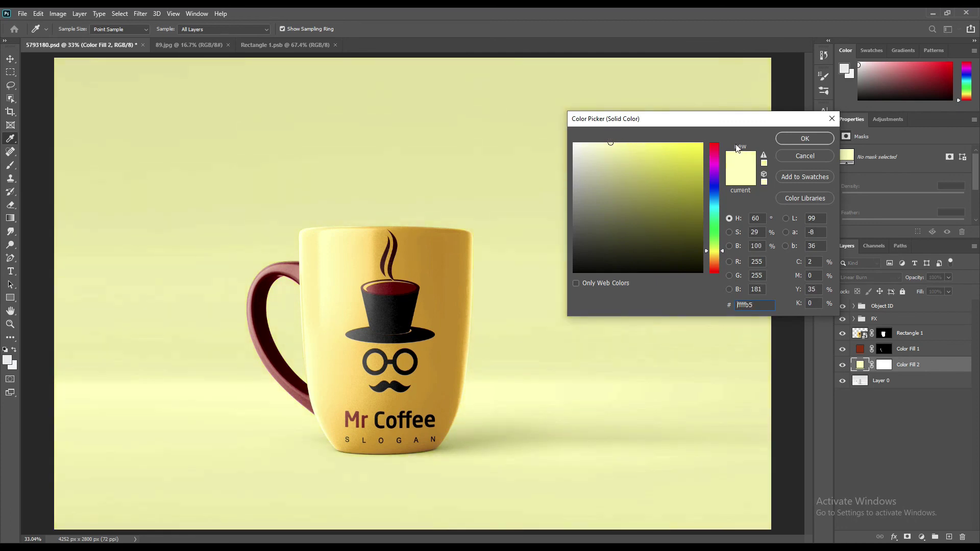
pyautogui.click(791, 139)
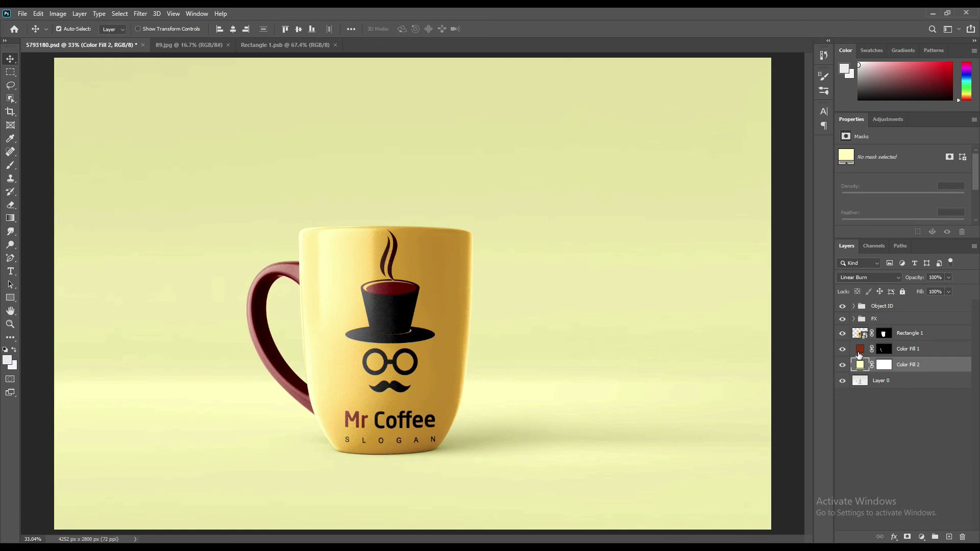
# Step: Recolour the Color Fill 1 handle to a muted brown, #9d6d53
pyautogui.doubleClick(860, 349)
pyautogui.moveTo(698, 198)
pyautogui.mouseDown()
pyautogui.moveTo(703, 238)
pyautogui.moveTo(702, 198)
pyautogui.mouseUp()
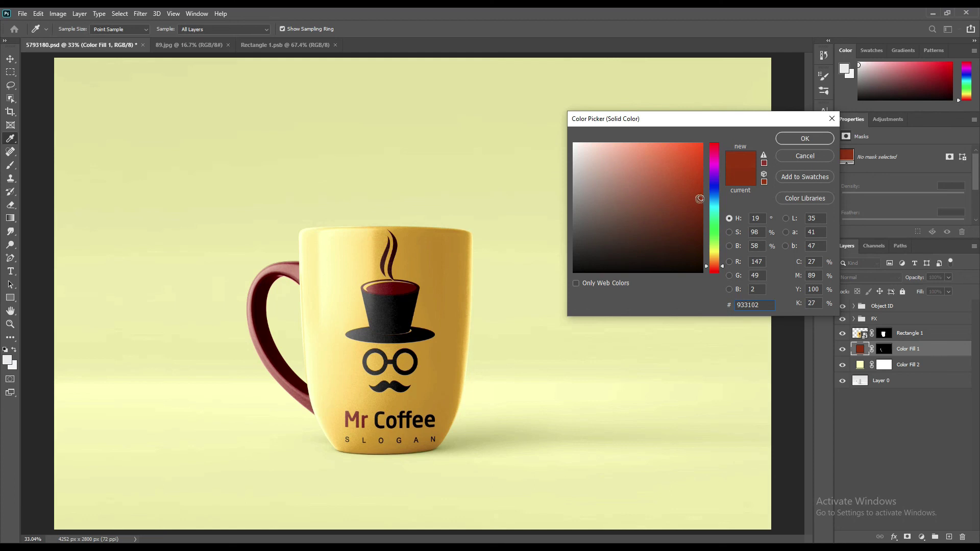
pyautogui.click(451, 253)
pyautogui.moveTo(679, 194)
pyautogui.mouseDown()
pyautogui.moveTo(700, 132)
pyautogui.moveTo(638, 240)
pyautogui.moveTo(587, 263)
pyautogui.moveTo(543, 219)
pyautogui.moveTo(536, 188)
pyautogui.moveTo(537, 199)
pyautogui.mouseUp()
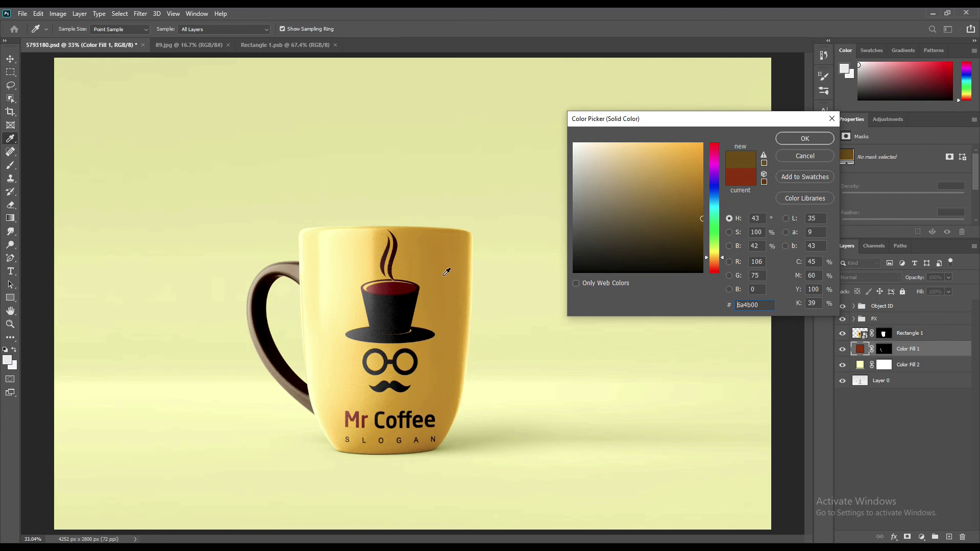
pyautogui.click(400, 290)
pyautogui.moveTo(714, 275); pyautogui.dragTo(713, 265)
pyautogui.moveTo(702, 225)
pyautogui.mouseDown()
pyautogui.moveTo(691, 199)
pyautogui.moveTo(715, 185)
pyautogui.moveTo(718, 197)
pyautogui.moveTo(634, 192)
pyautogui.mouseUp()
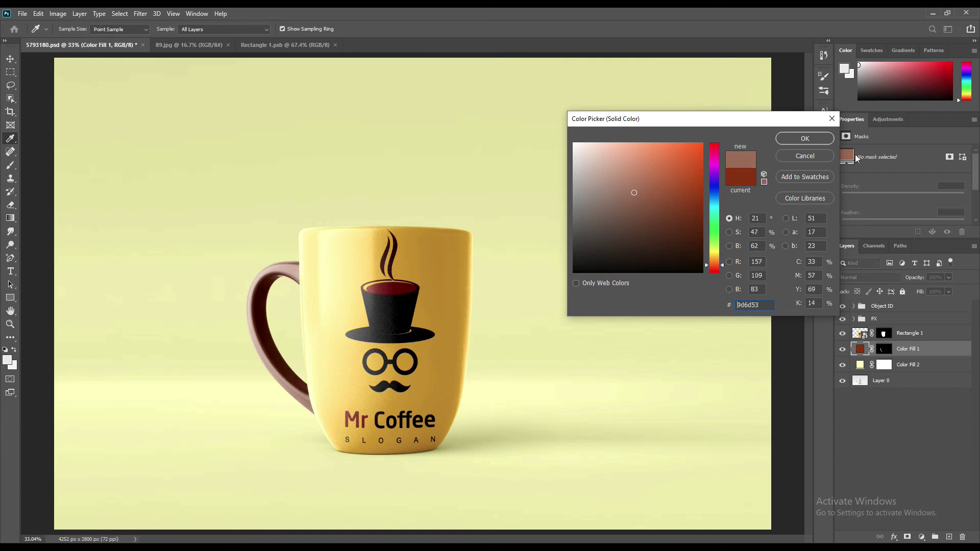
pyautogui.click(805, 139)
# Step: Label the Rectangle 1, Color Fill 1 and Color Fill 2 layers Red
pyautogui.press('v')
pyautogui.click(884, 400)
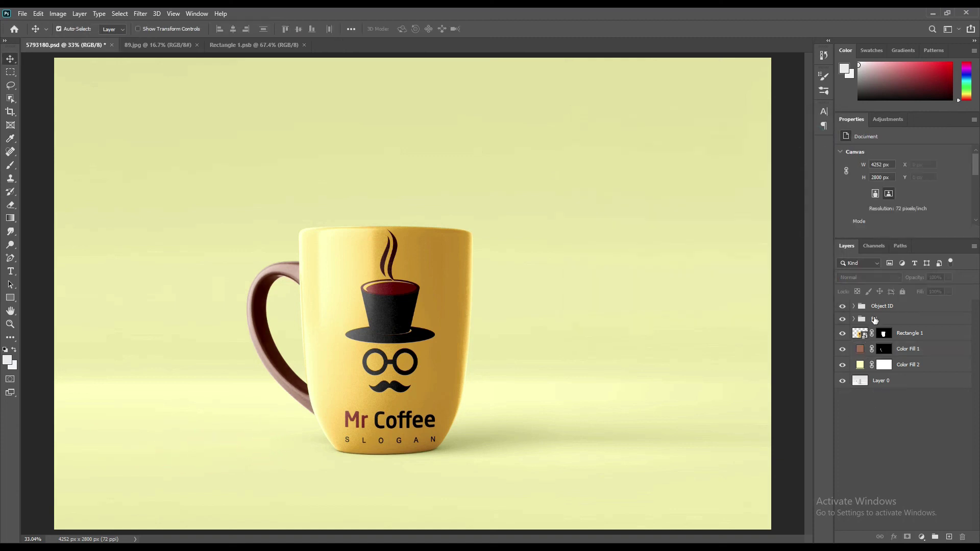
pyautogui.click(901, 335)
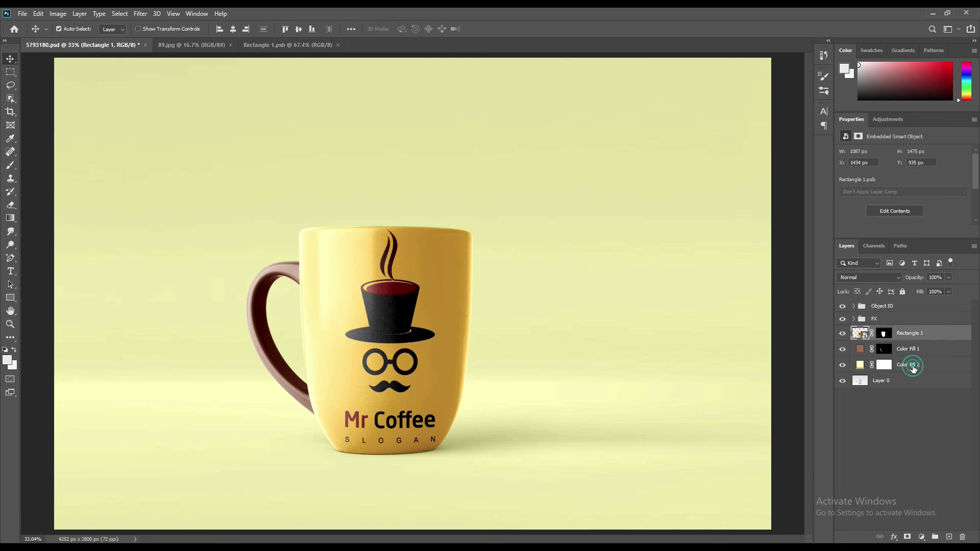
pyautogui.keyDown('shift'); pyautogui.click(913, 367); pyautogui.keyUp('shift')
pyautogui.rightClick(913, 369)
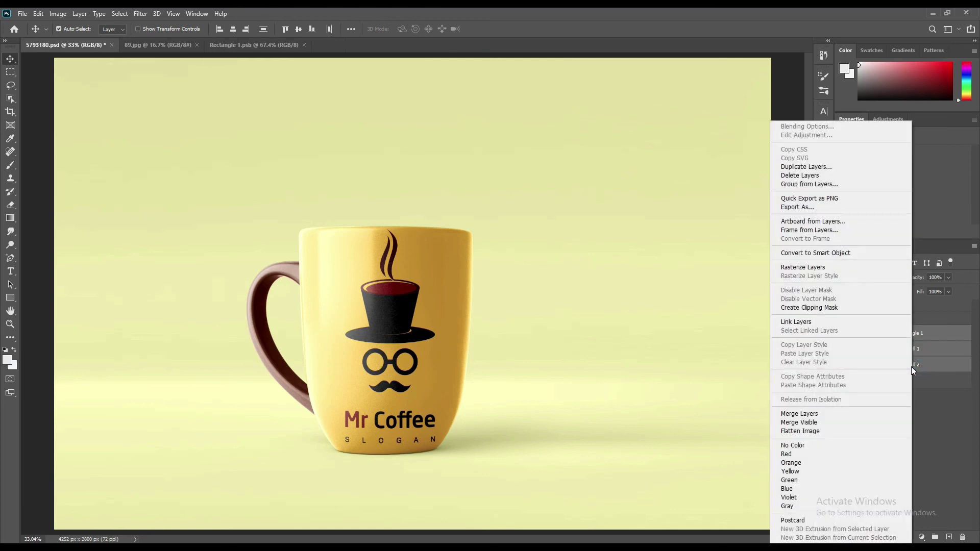
pyautogui.click(797, 455)
pyautogui.click(898, 434)
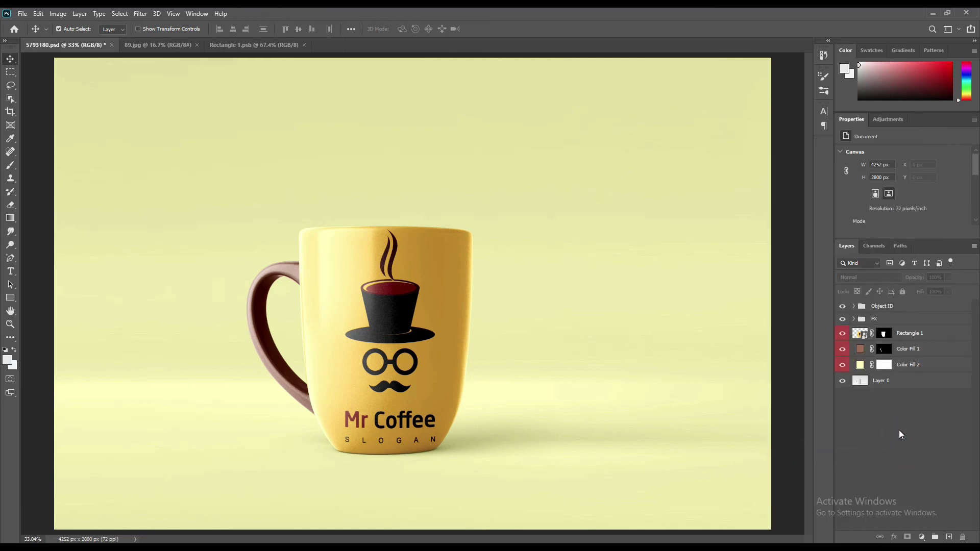